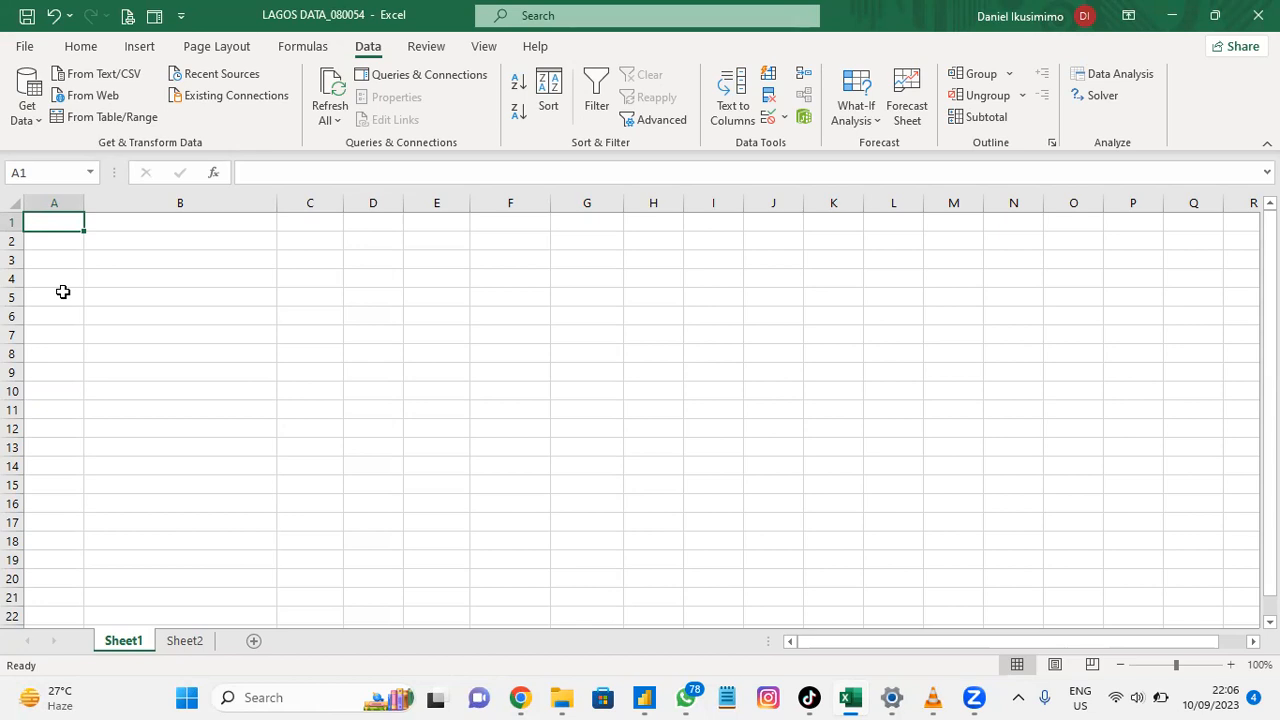
Preview Sheet1 and Sheet2 of the LAGOS DATA_080054 workbook as import sources, and close the preview without loading.
click(32, 122)
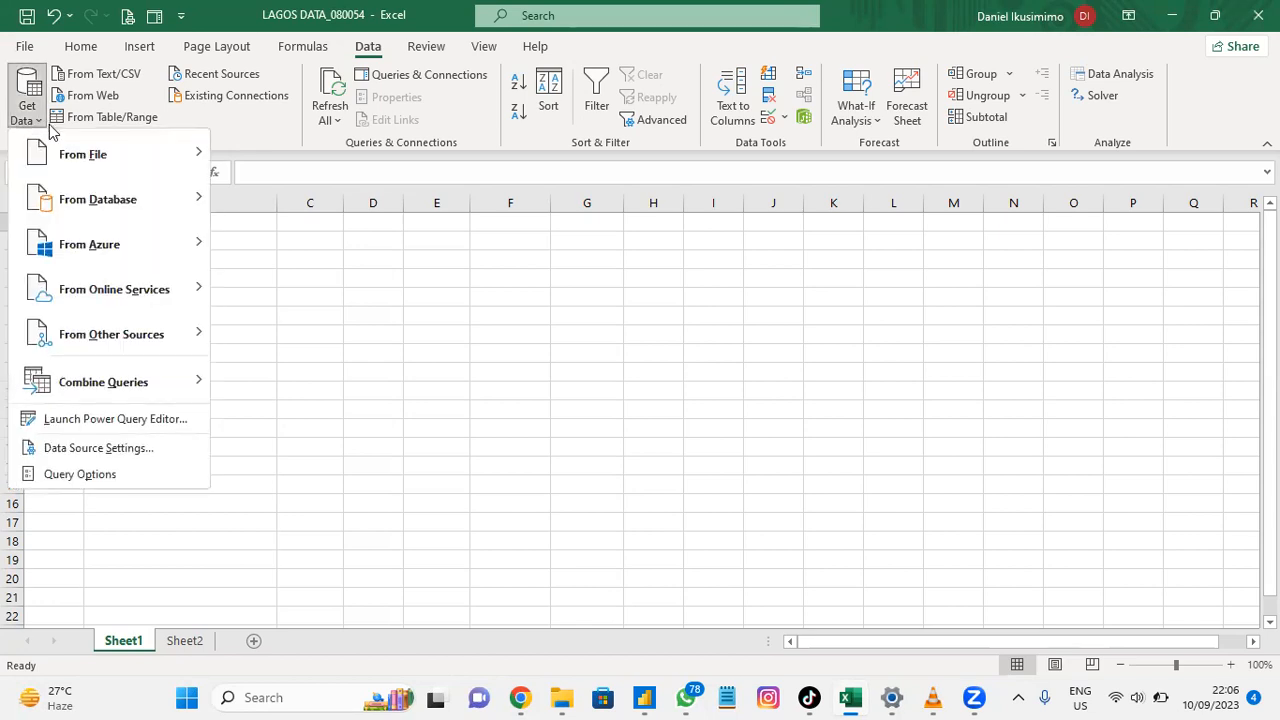
mouse_move(74, 160)
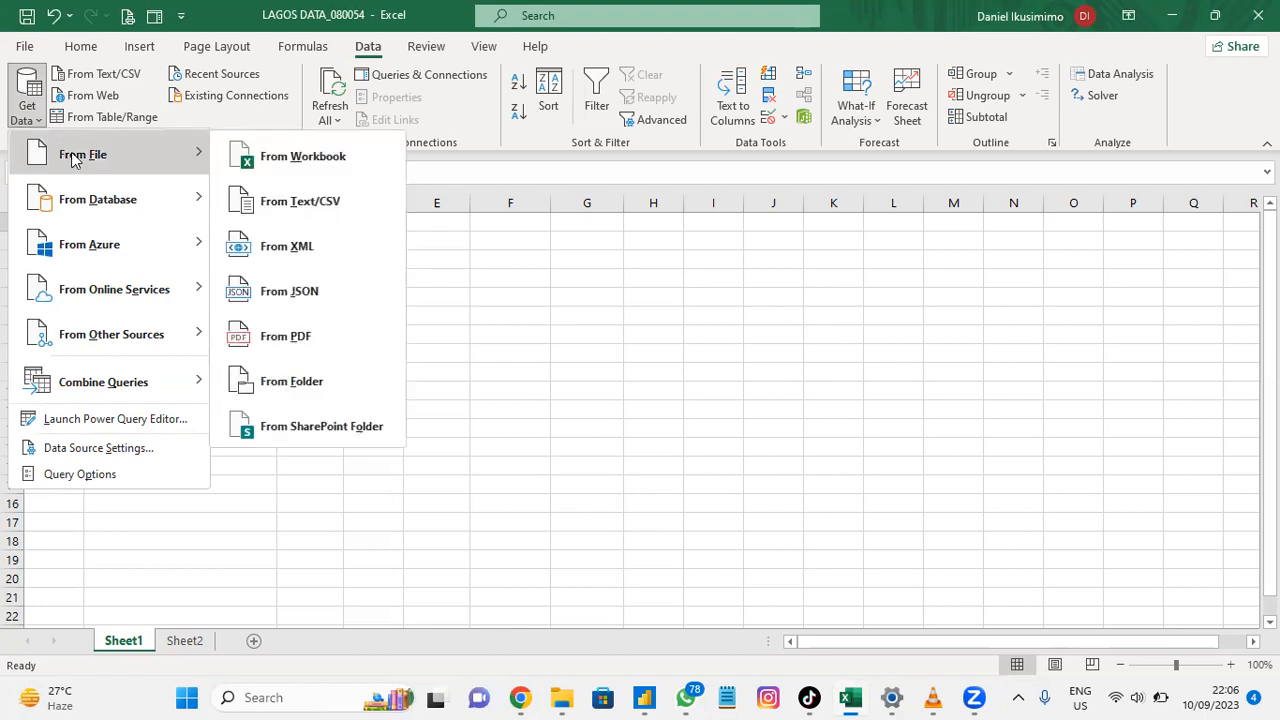
click(338, 158)
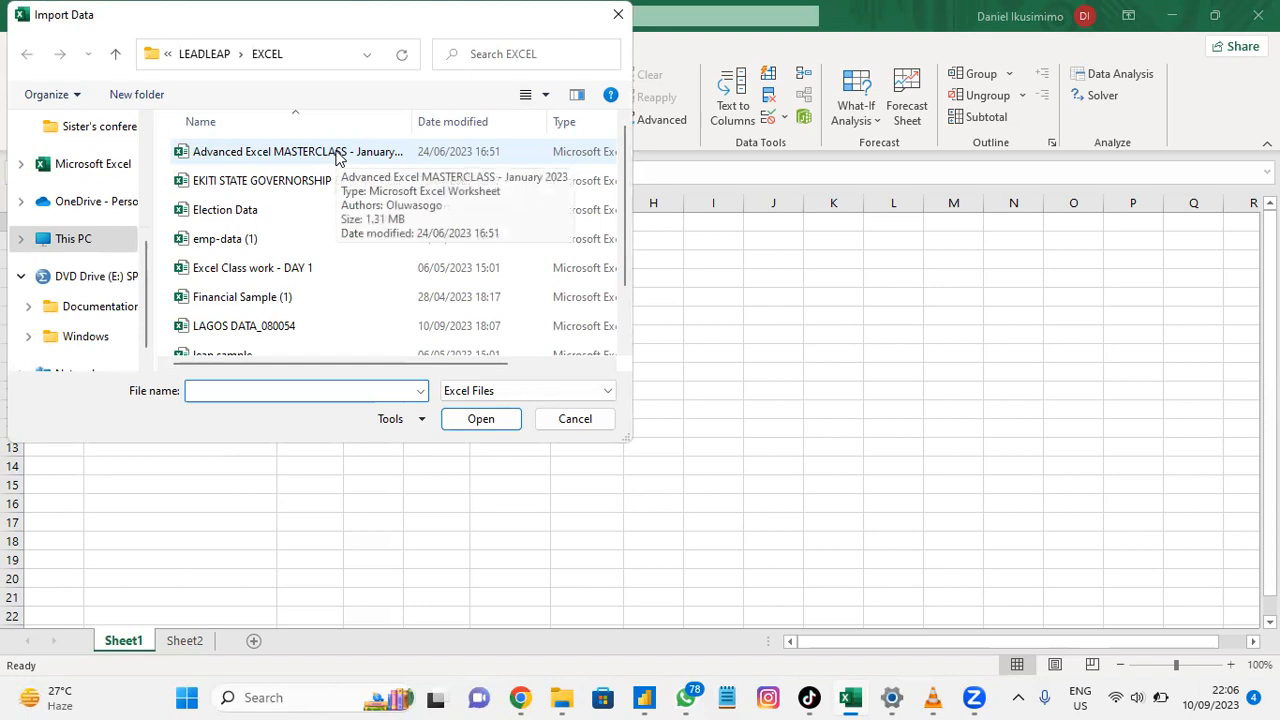
double_click(288, 327)
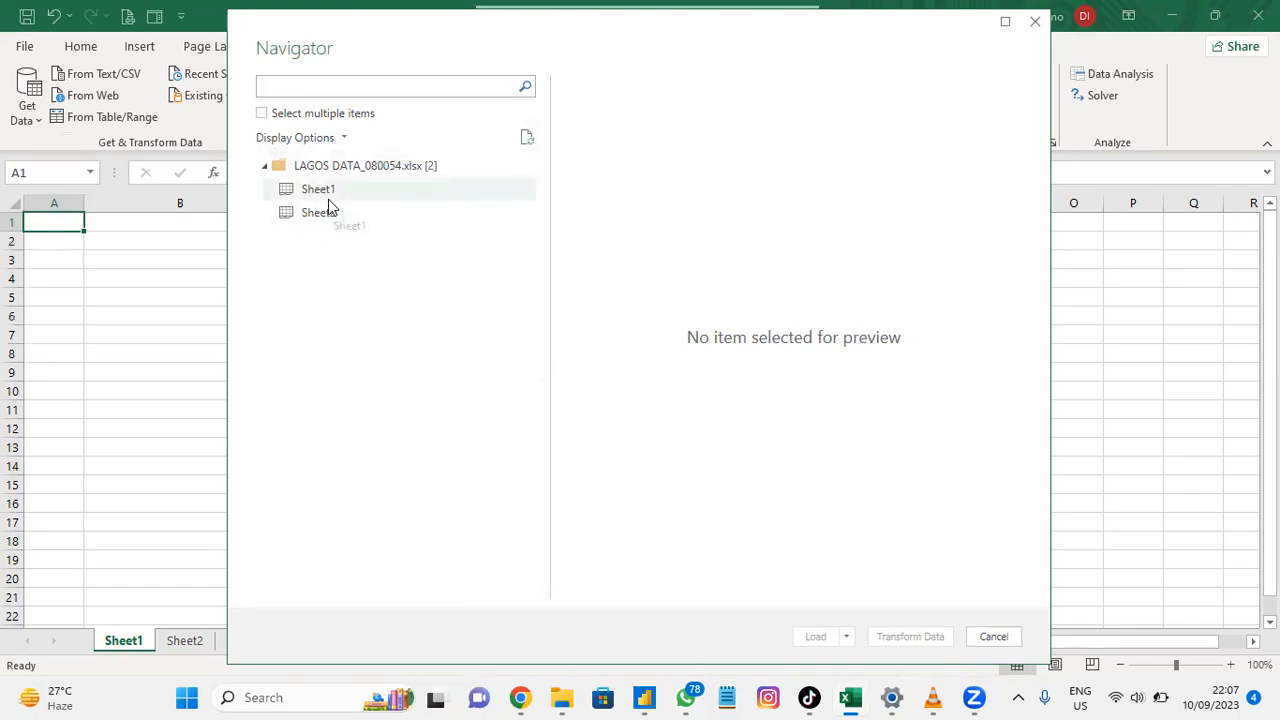
click(328, 199)
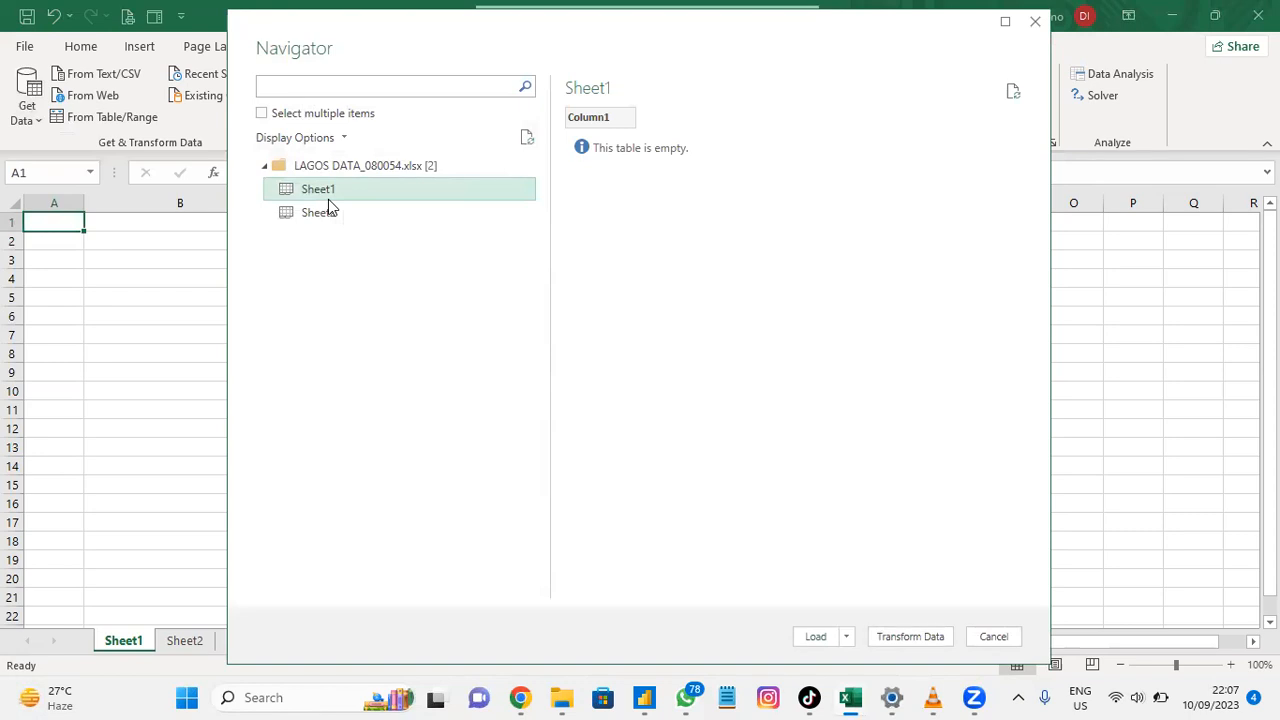
click(331, 214)
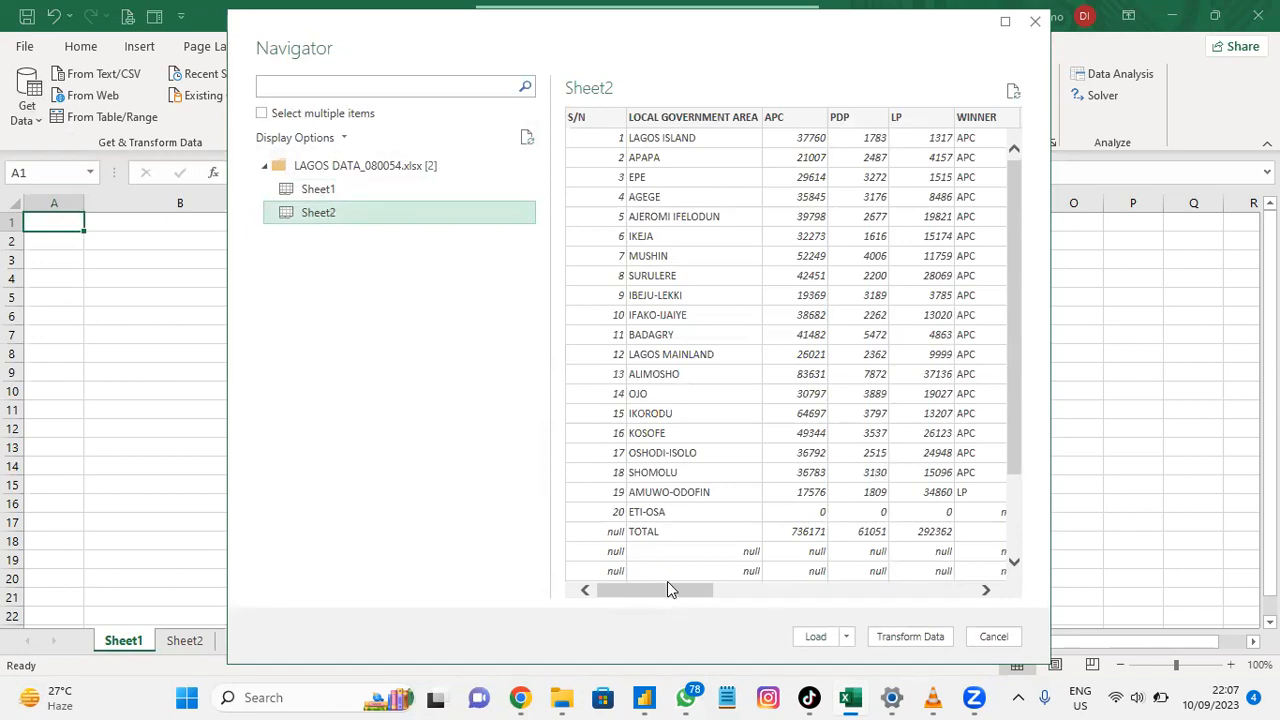
drag(1008, 416, 997, 259)
drag(628, 591, 437, 588)
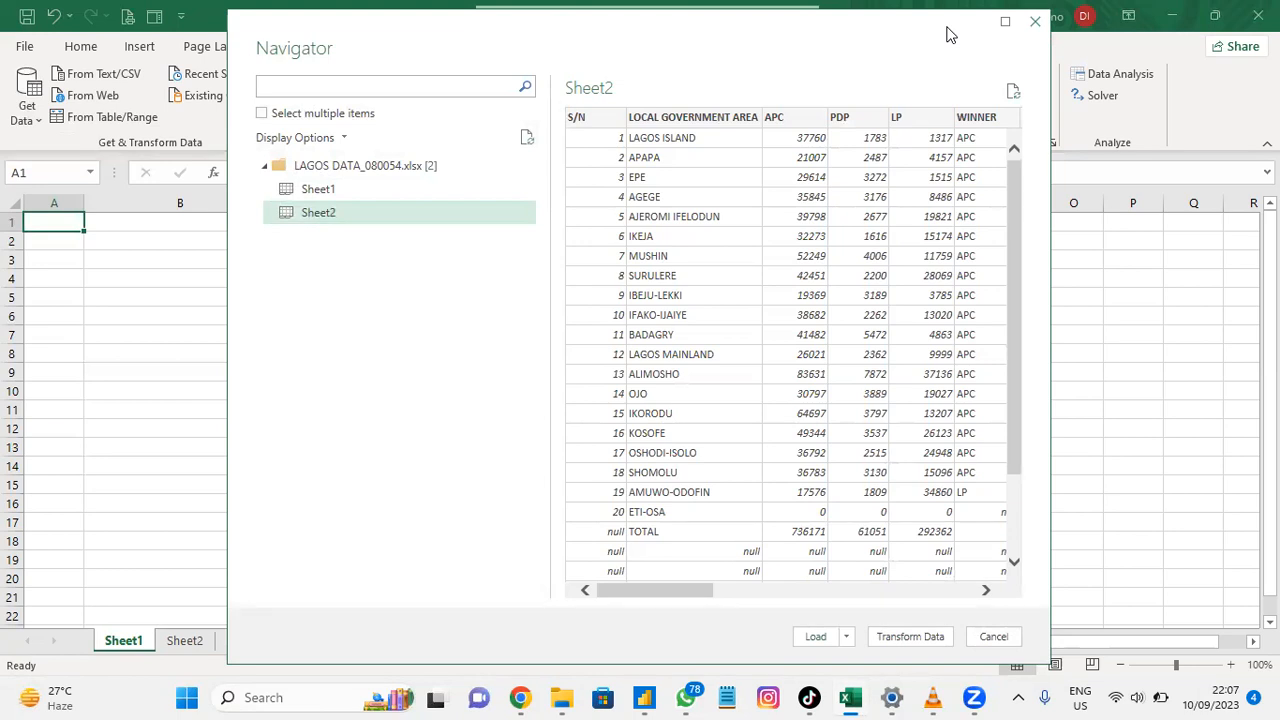
key(Escape)
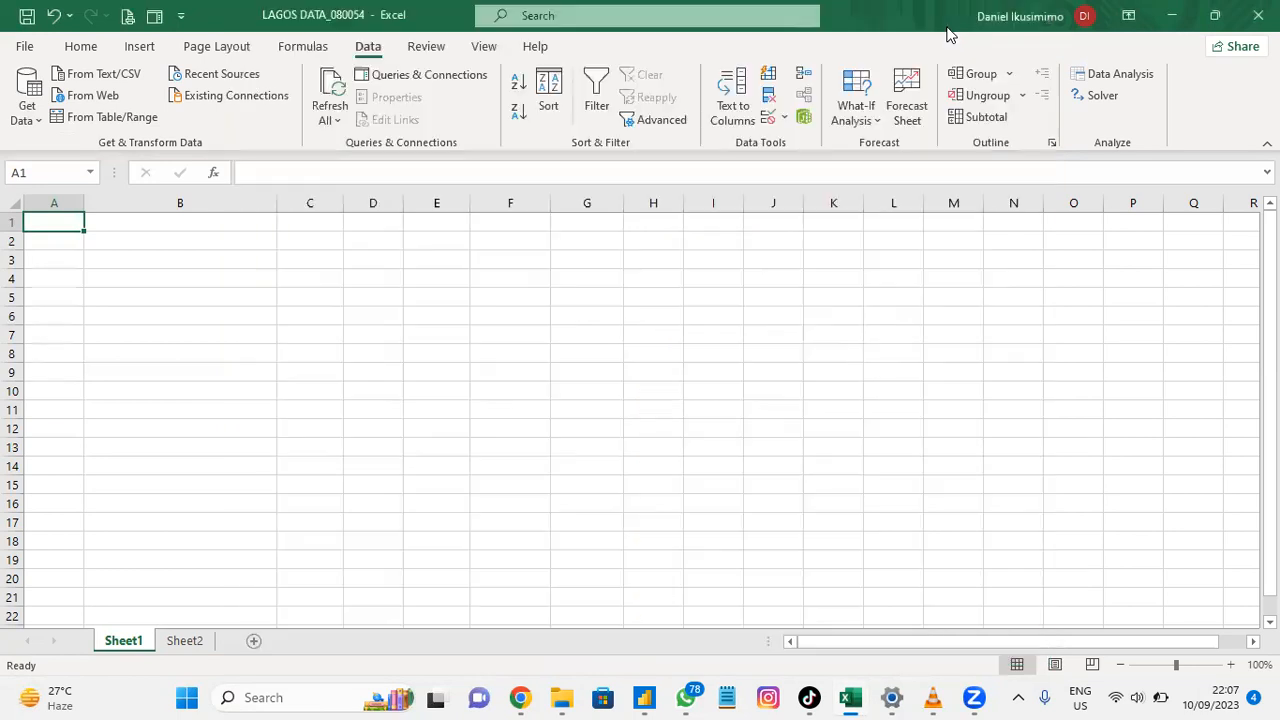
Convert the range A1:G21 on Sheet2 into a table with headers, leaving out the TOTAL row.
click(190, 646)
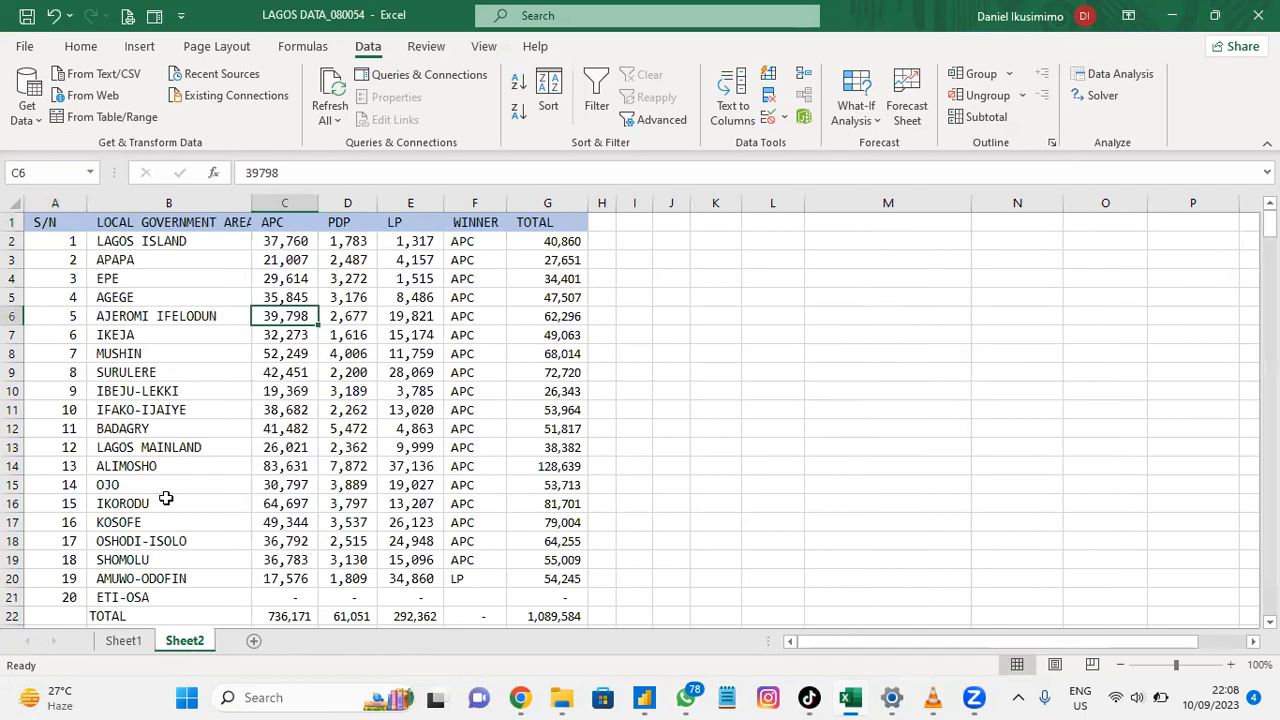
click(106, 297)
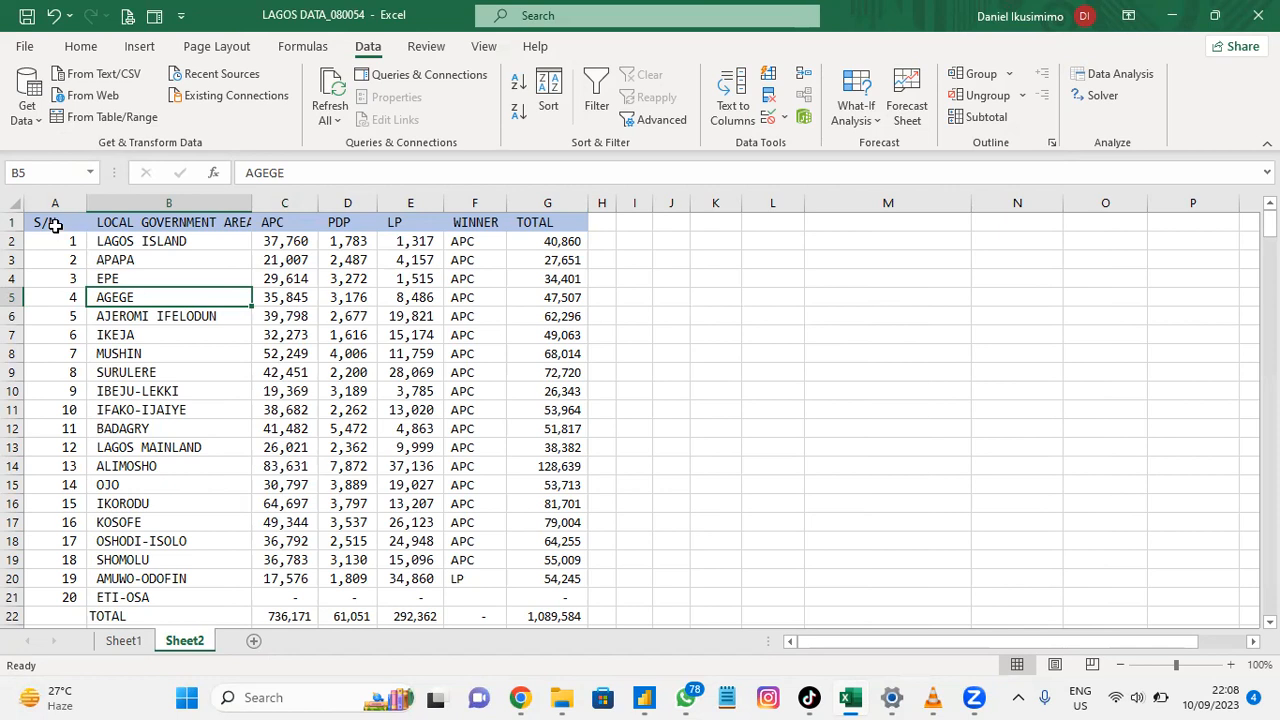
click(128, 276)
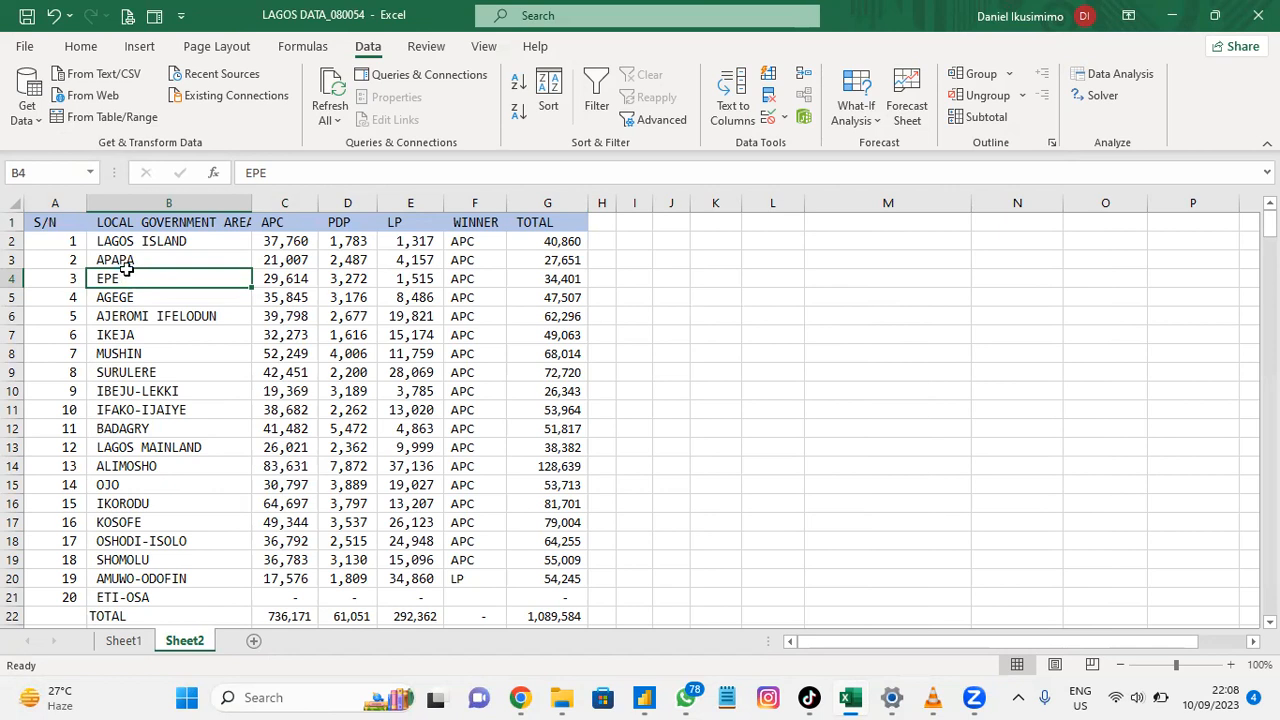
key(ctrl+a)
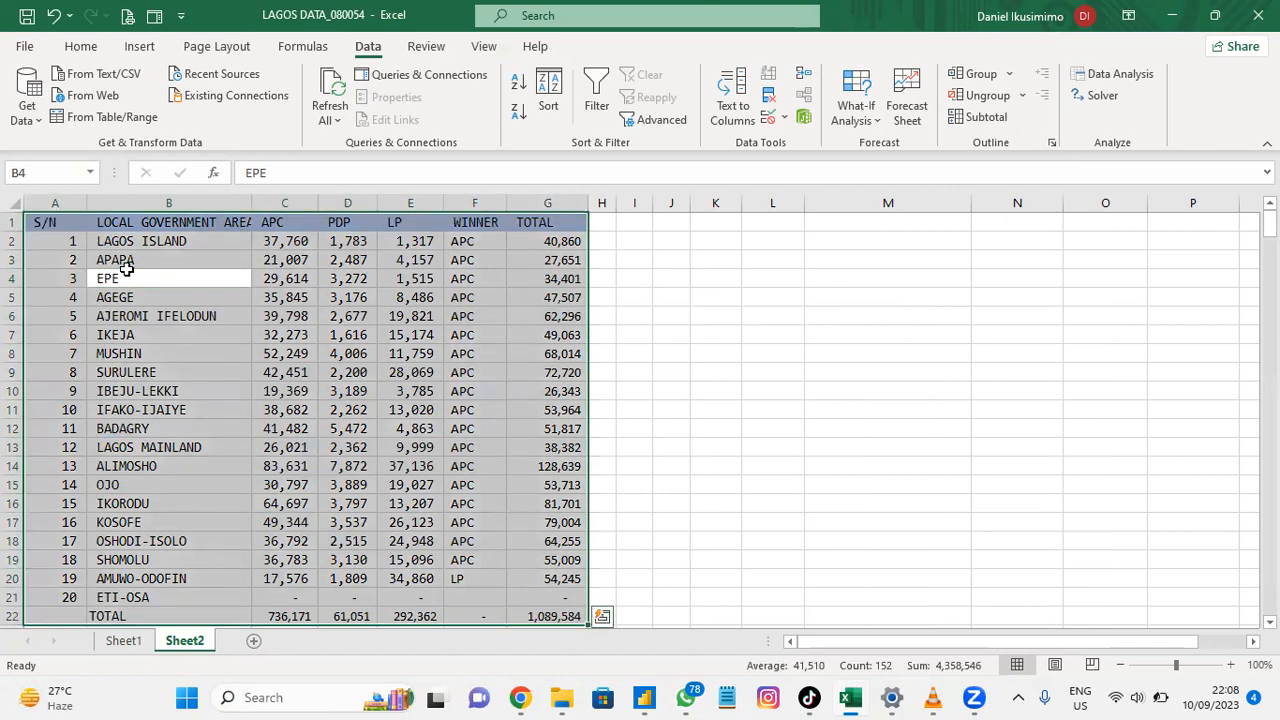
click(58, 225)
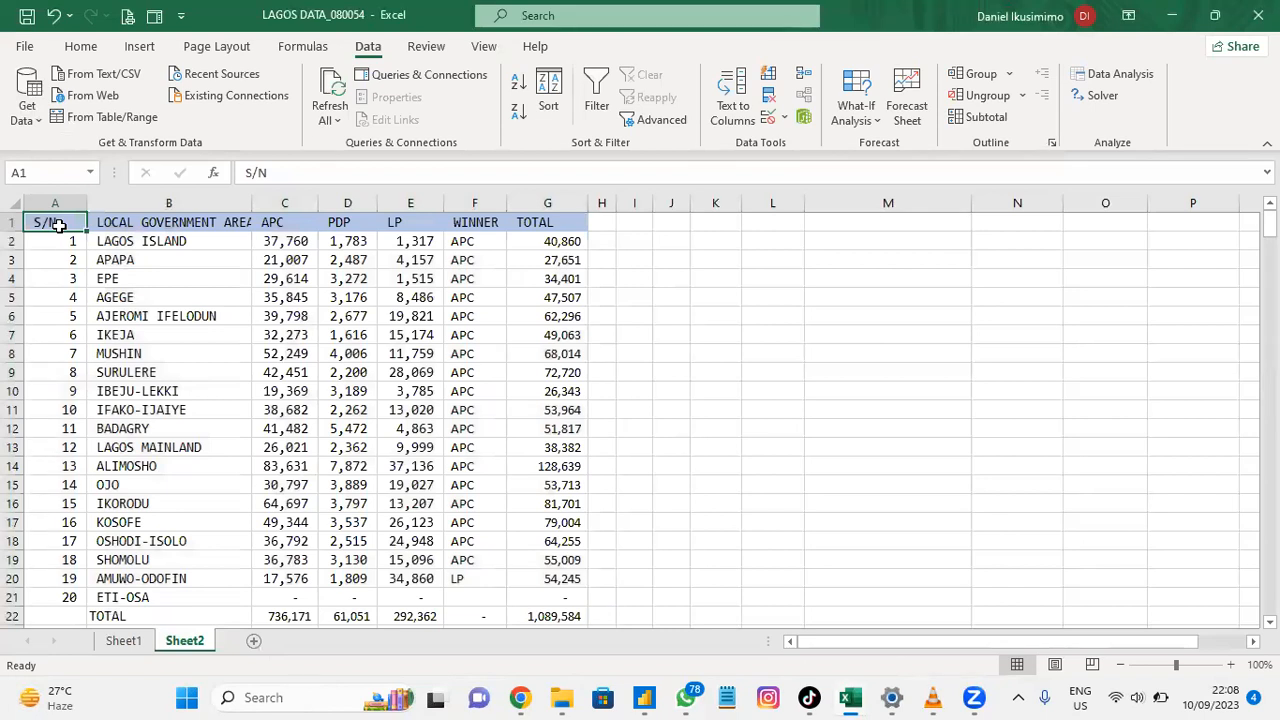
key(ctrl+shift+Right)
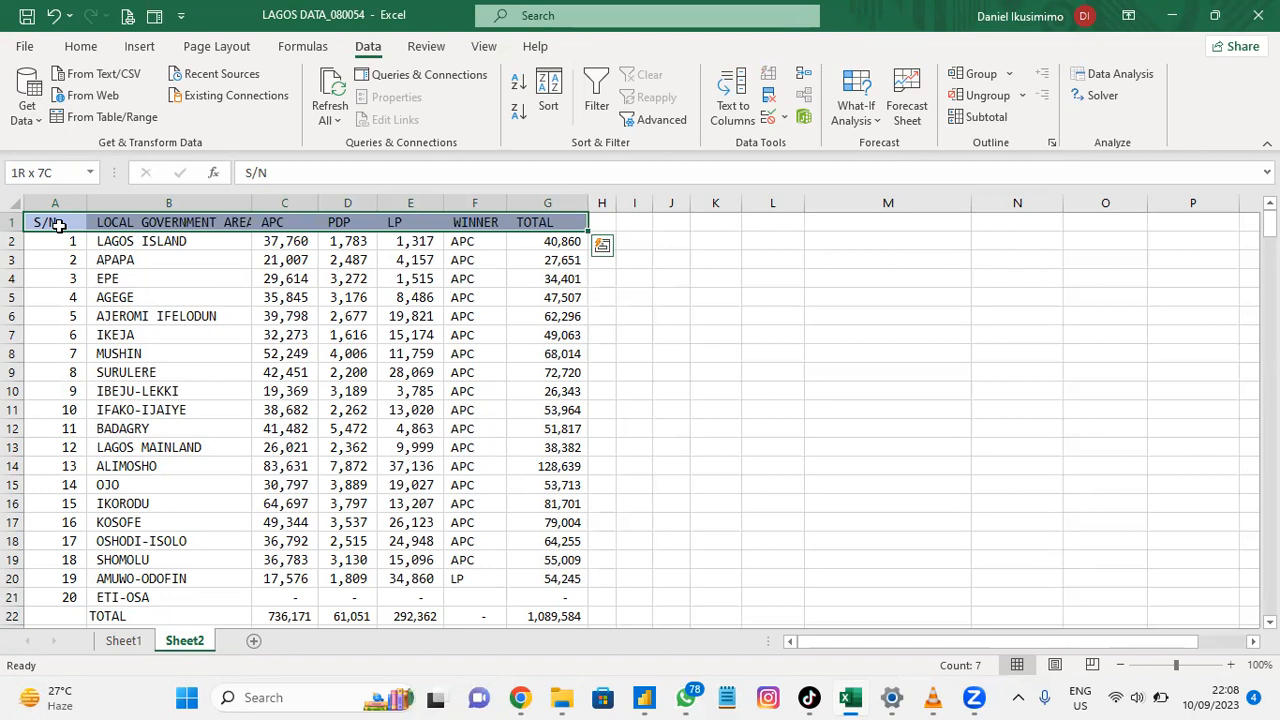
key(ctrl+shift+Down)
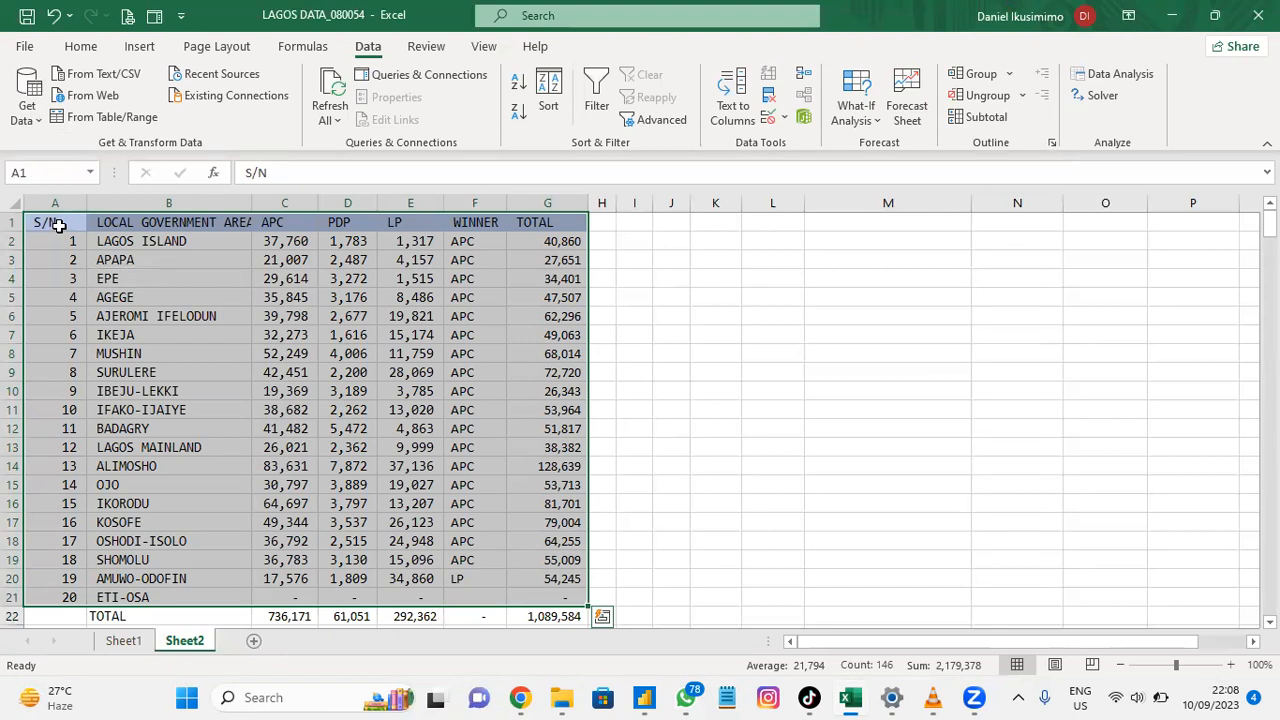
key(ctrl+t)
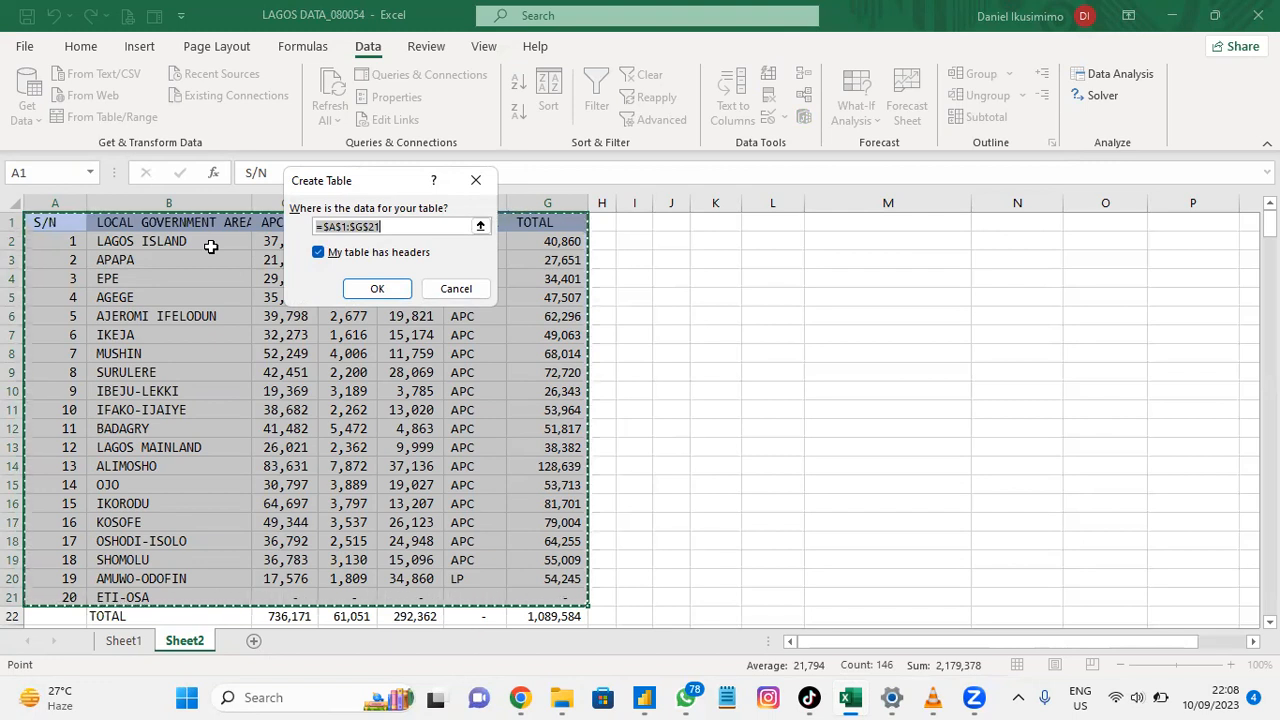
click(377, 289)
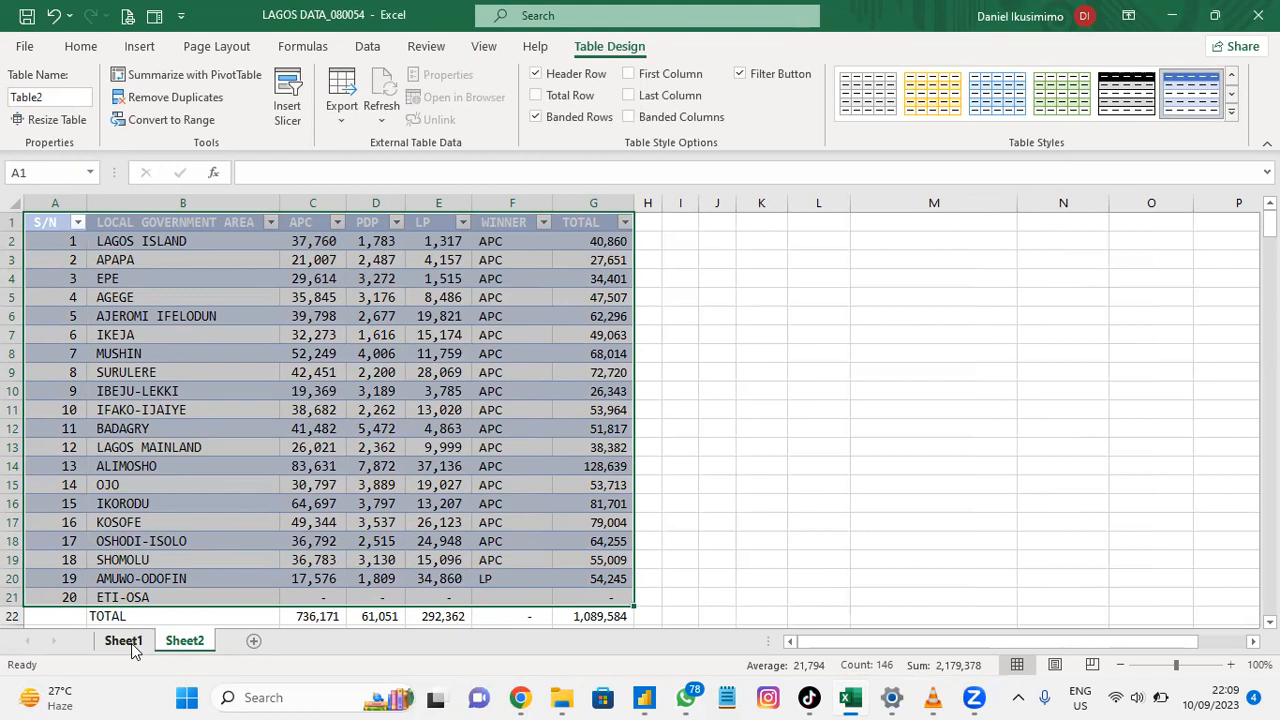
click(295, 369)
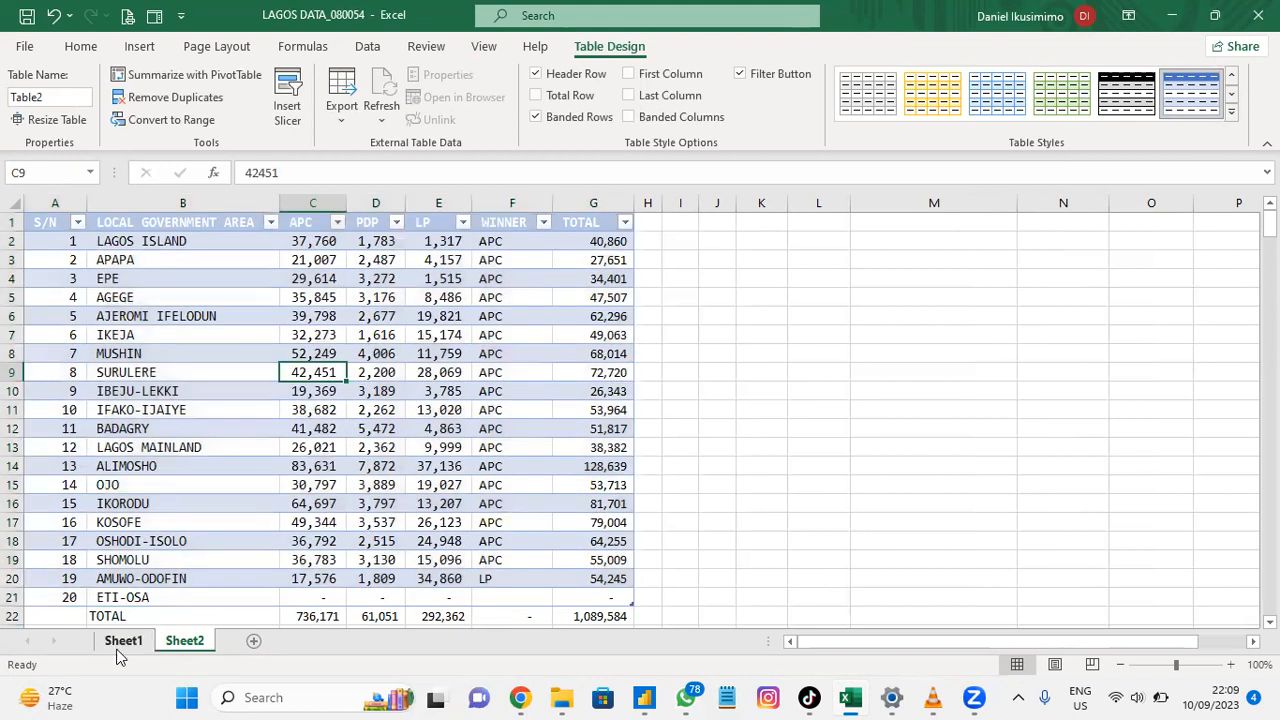
click(120, 645)
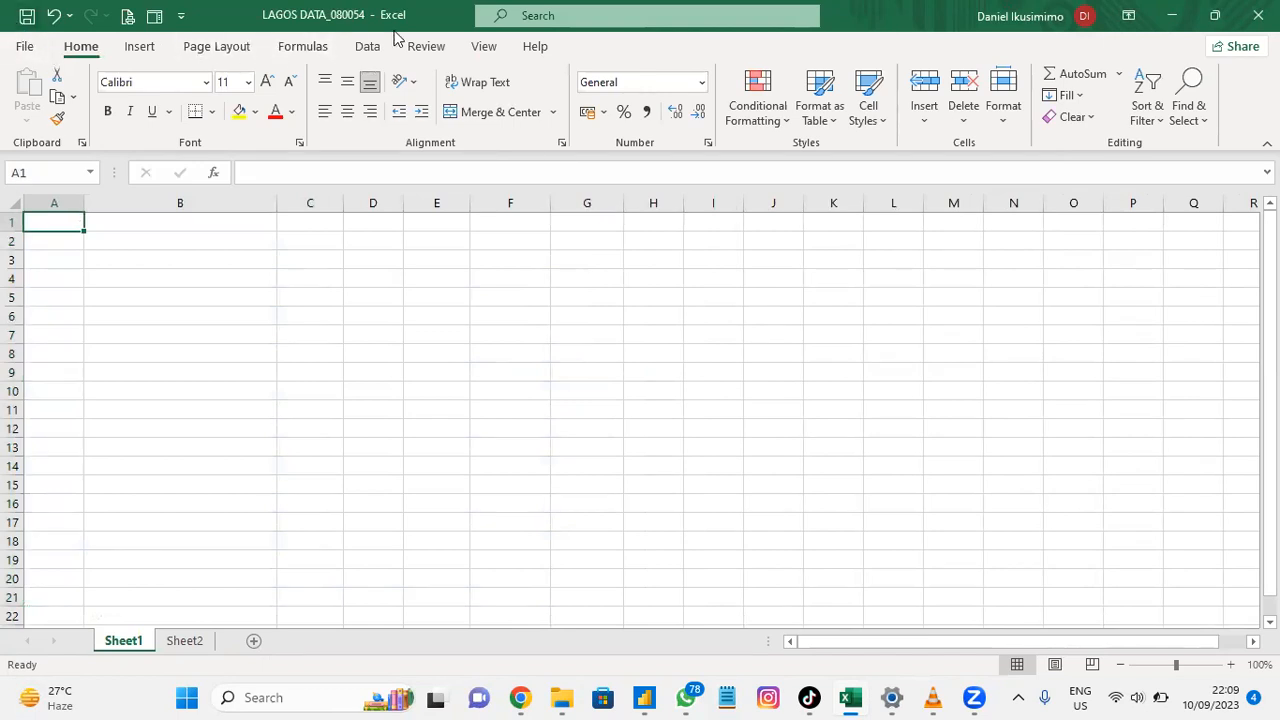
click(368, 47)
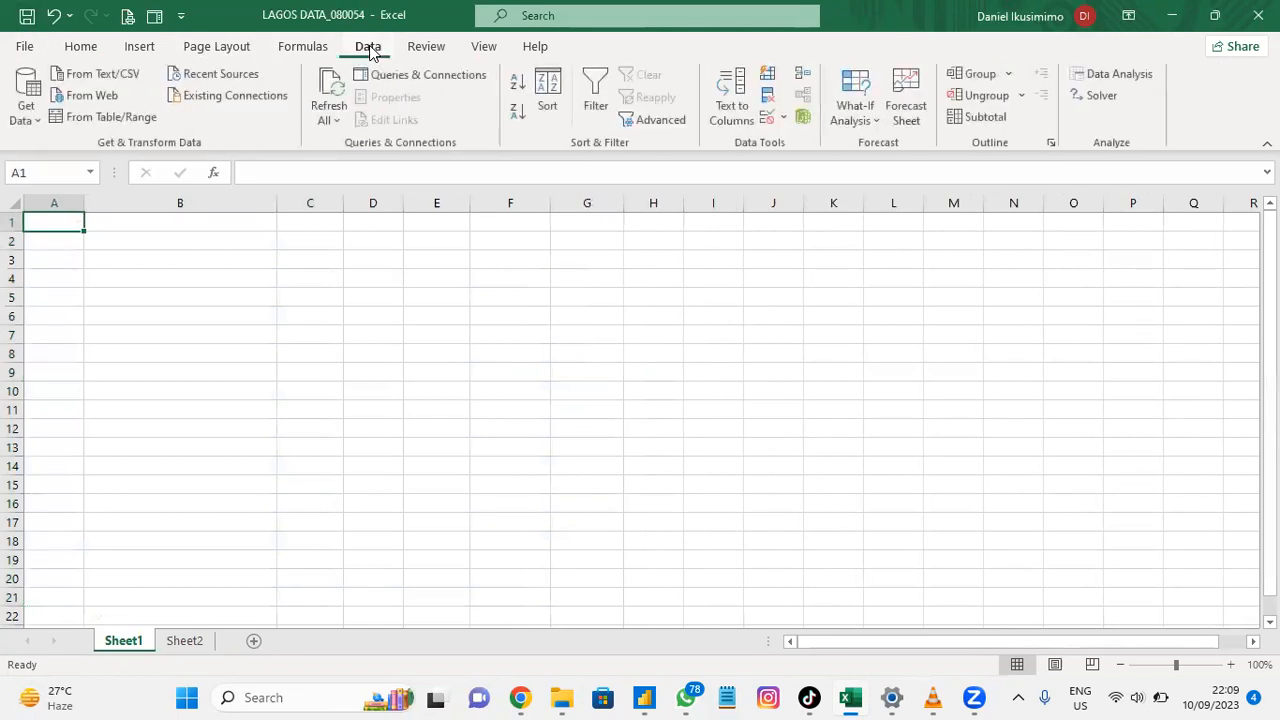
click(40, 118)
mouse_move(103, 154)
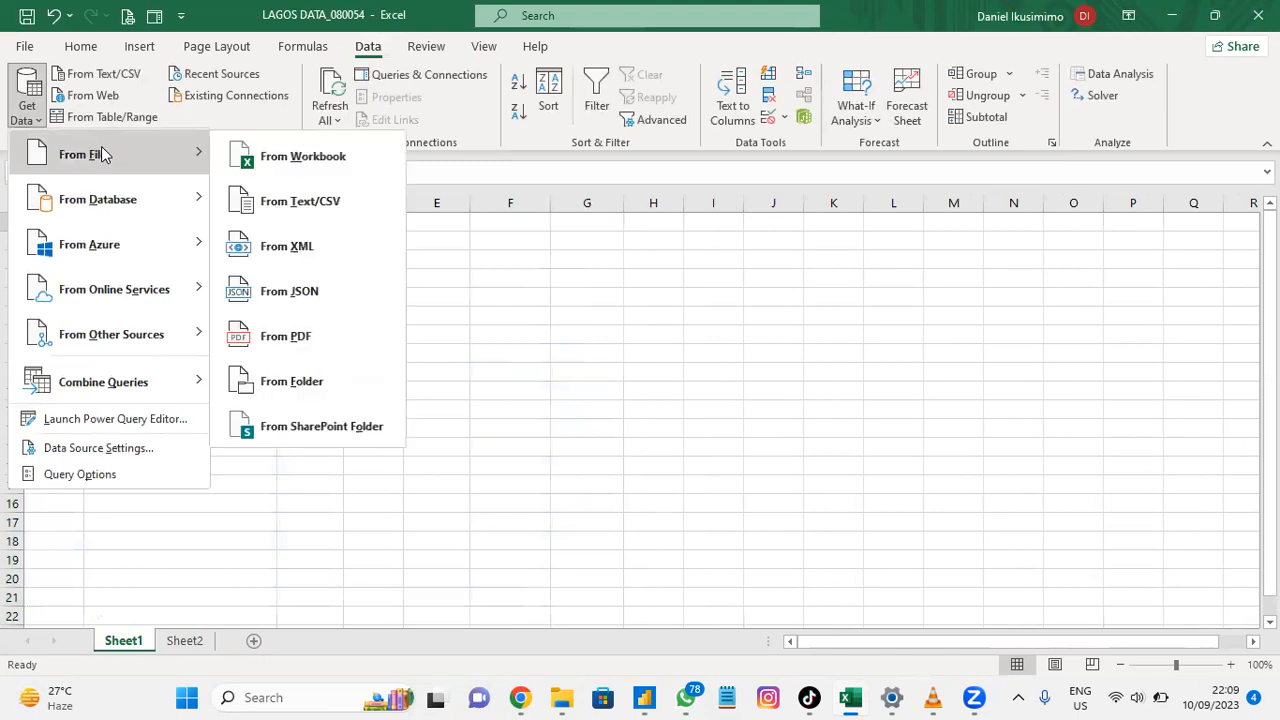
click(290, 155)
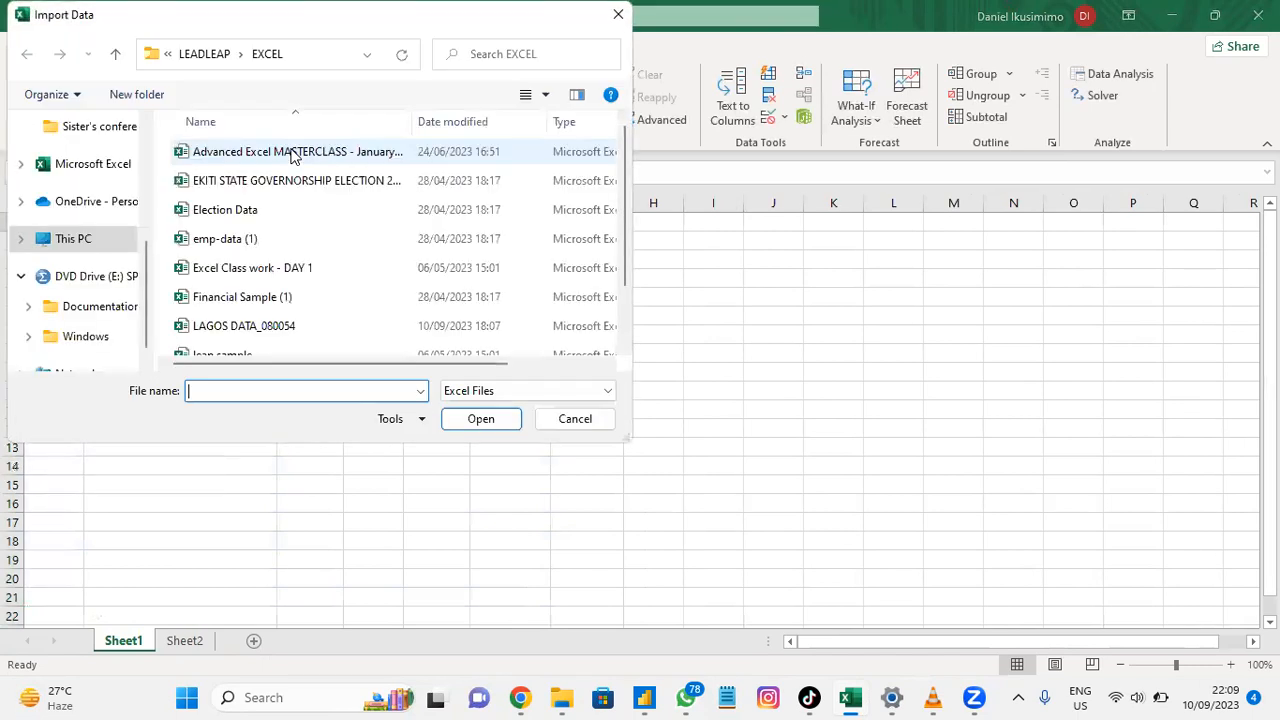
double_click(239, 328)
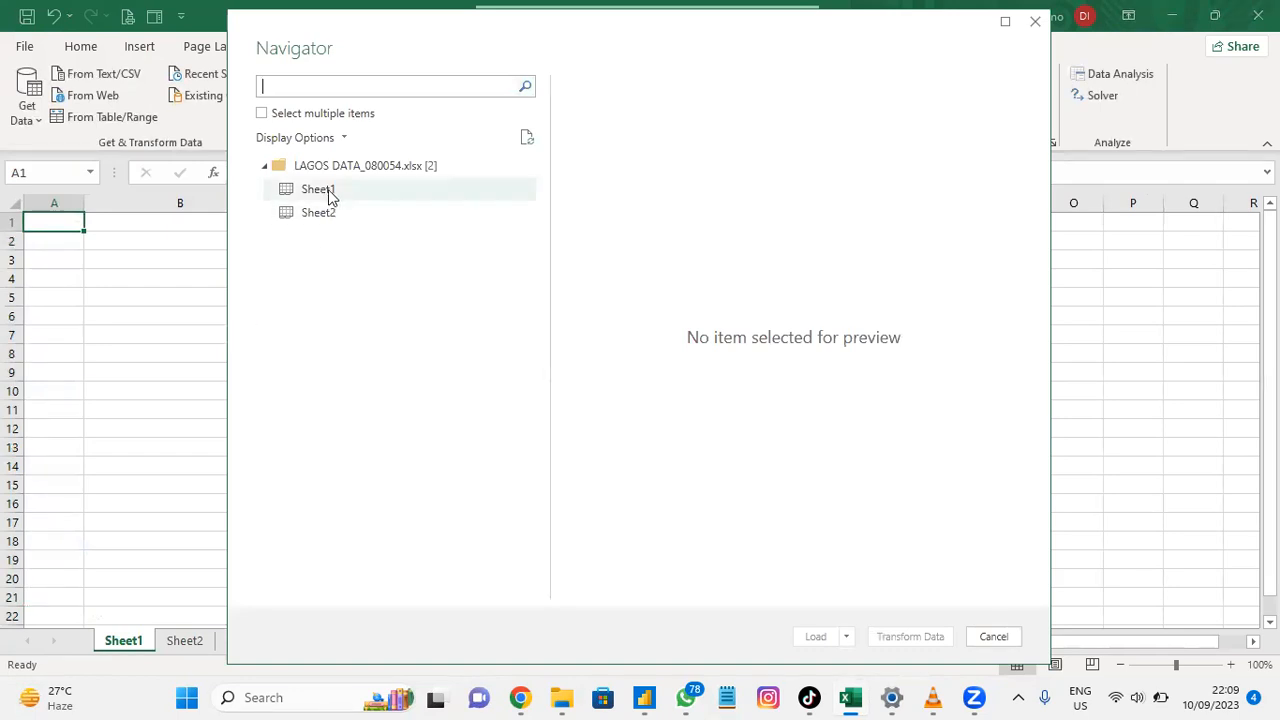
click(315, 214)
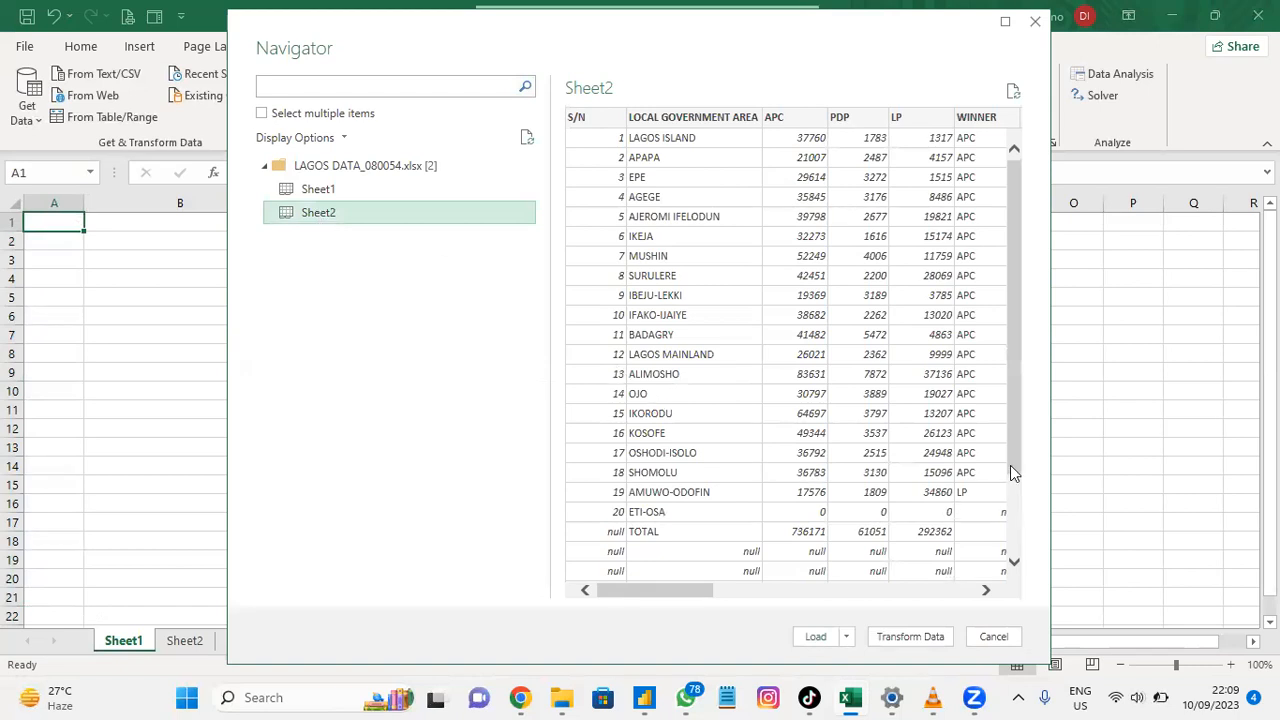
drag(687, 590, 652, 573)
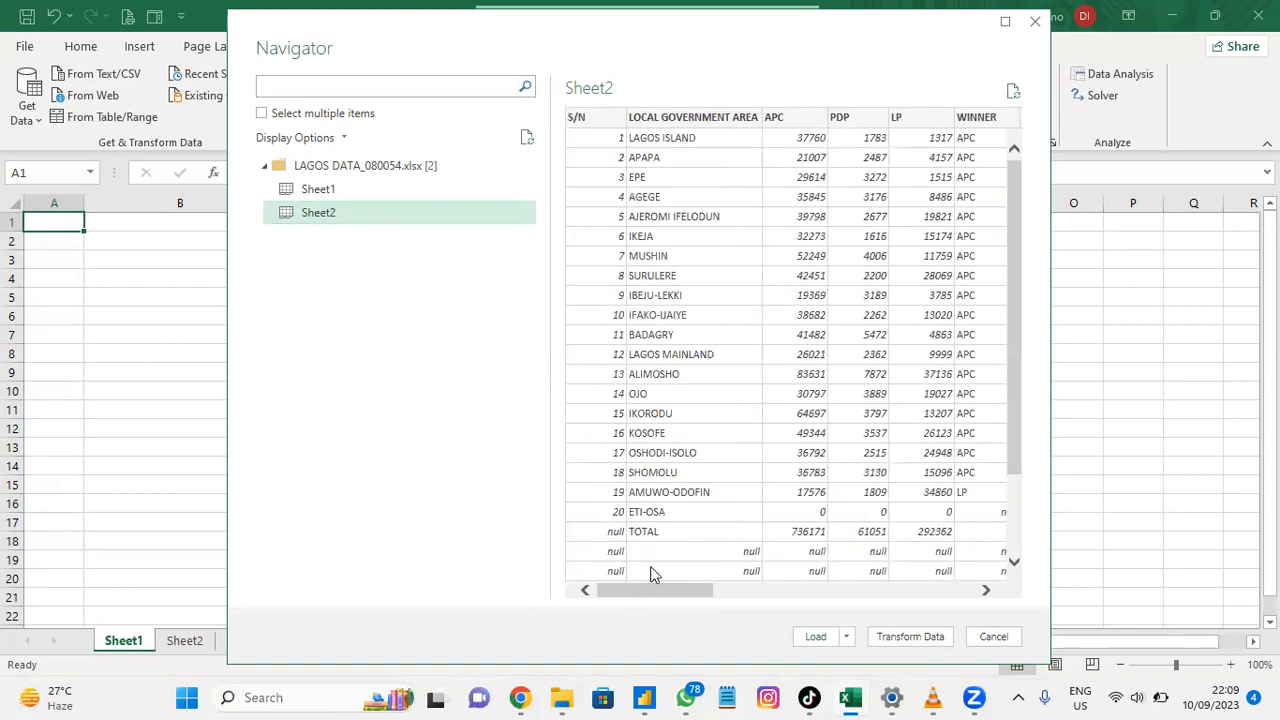
click(986, 638)
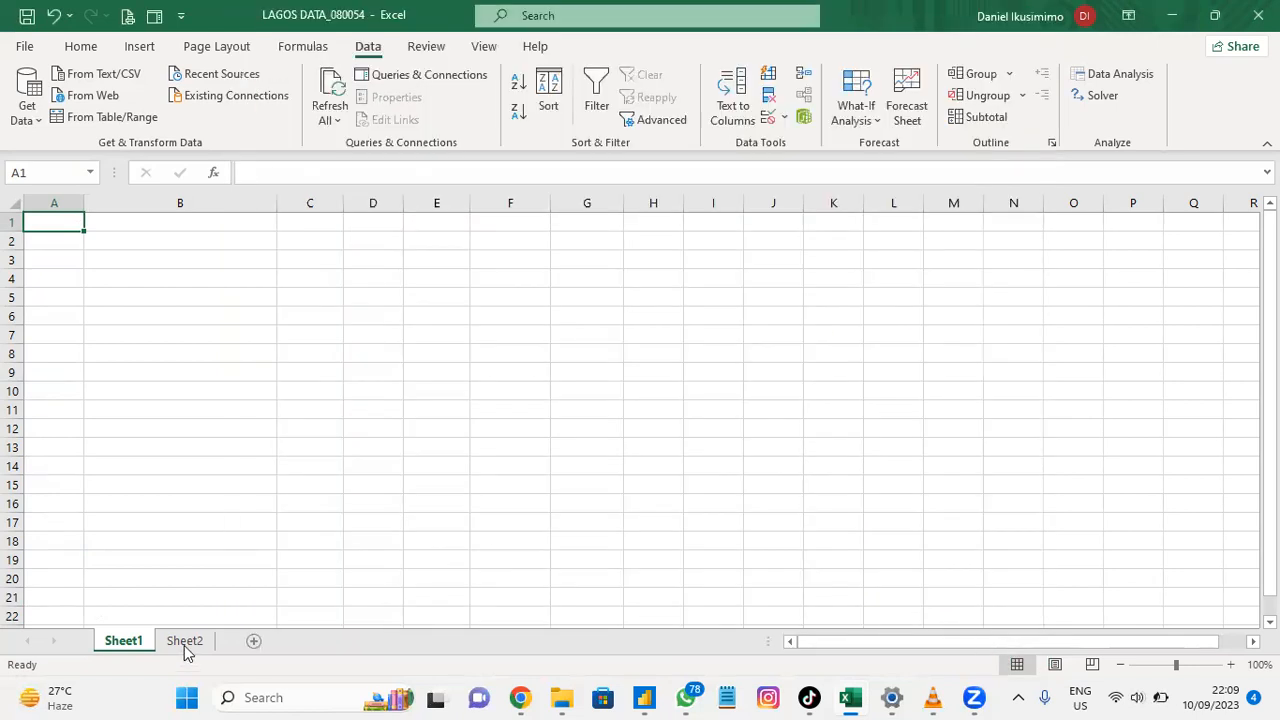
Save the workbook with the new table on Sheet2.
click(184, 643)
click(200, 371)
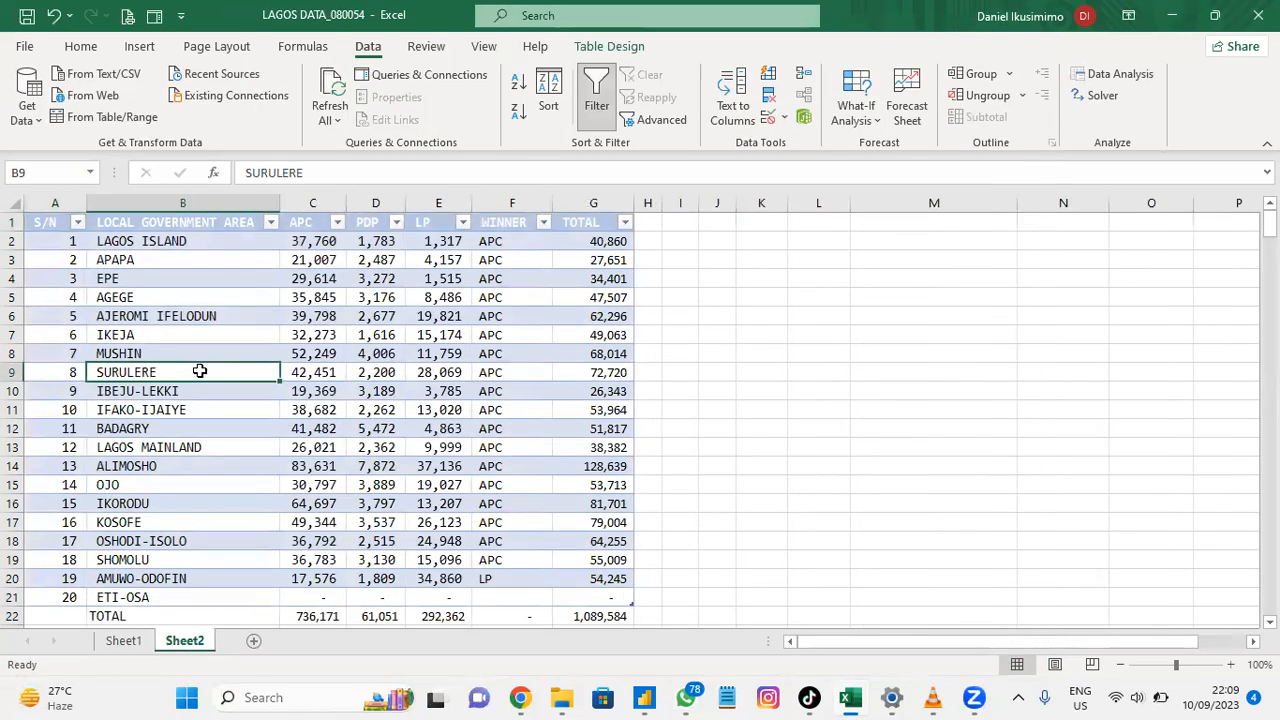
key(ctrl+s)
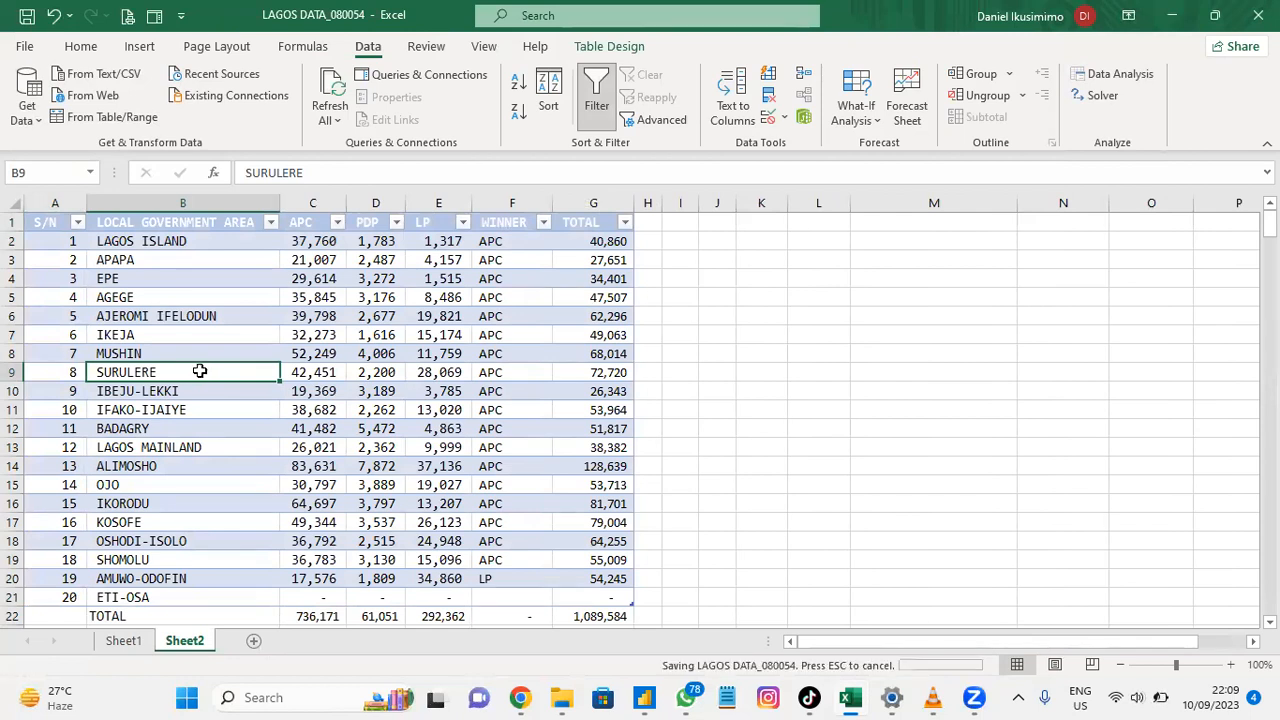
From Sheet1, import Table2 from the LAGOS DATA_080054 workbook and open it in the Power Query Editor for transformation.
click(126, 643)
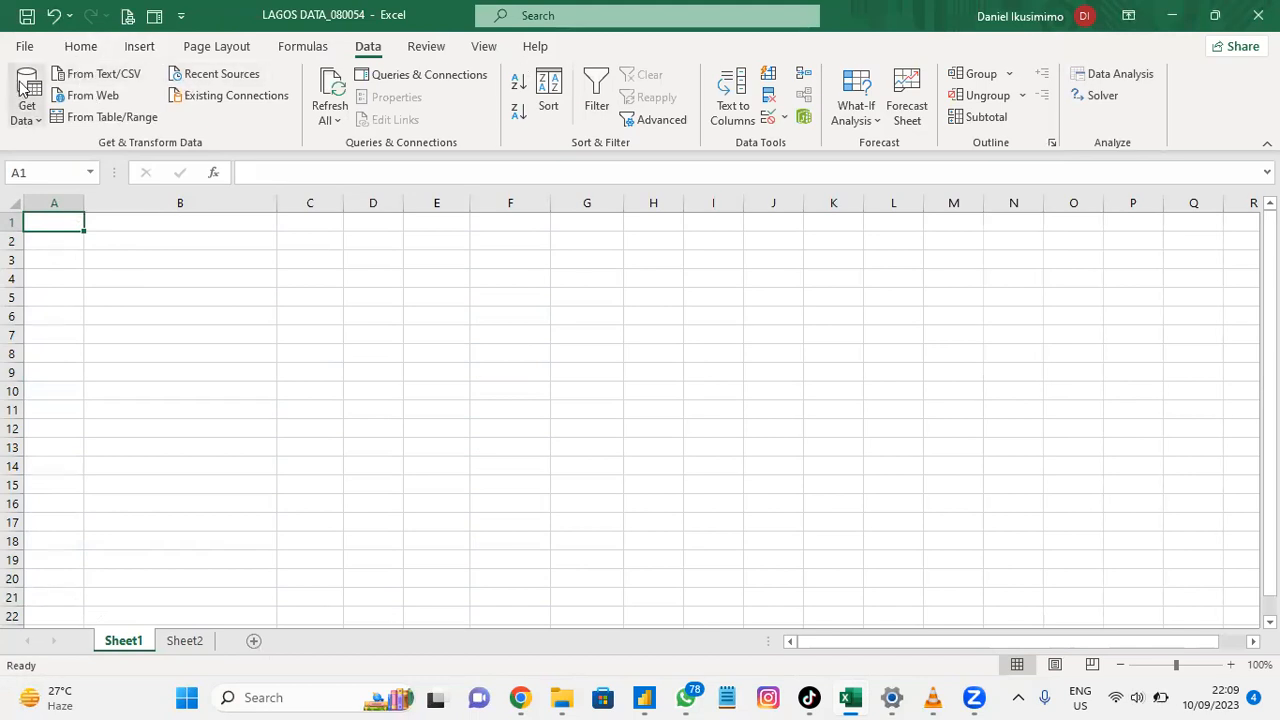
click(29, 110)
mouse_move(82, 152)
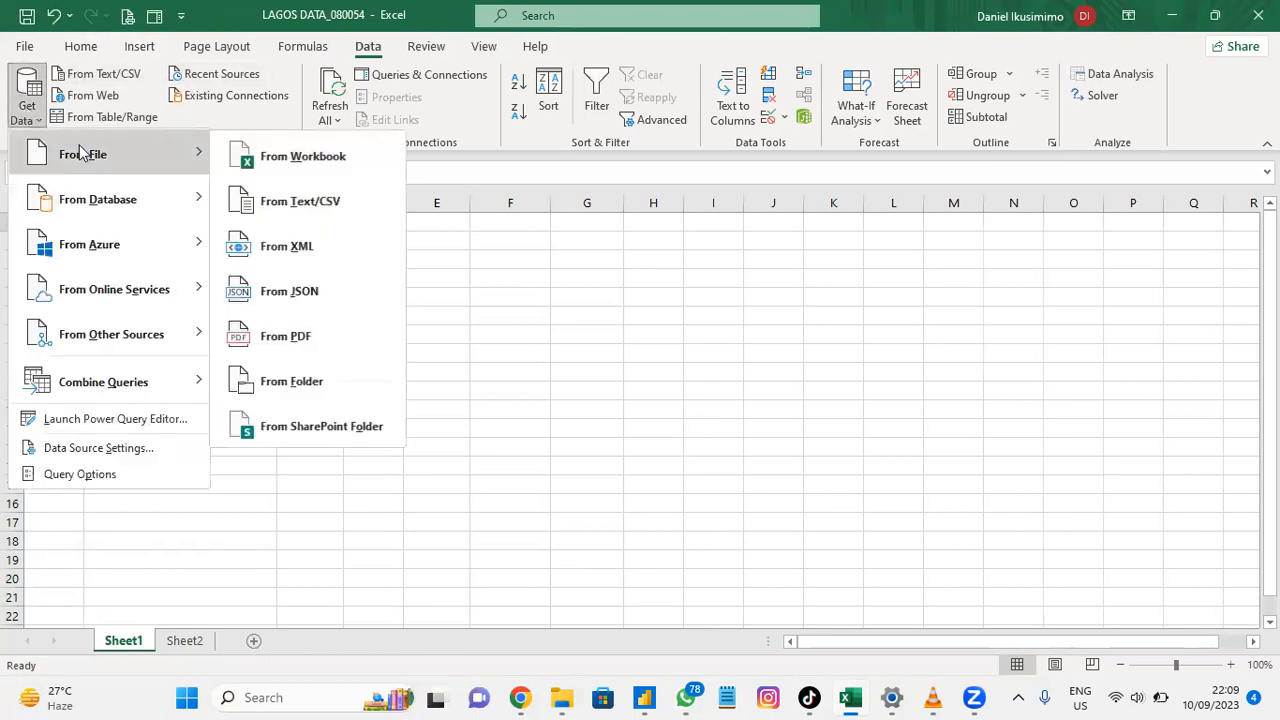
click(251, 152)
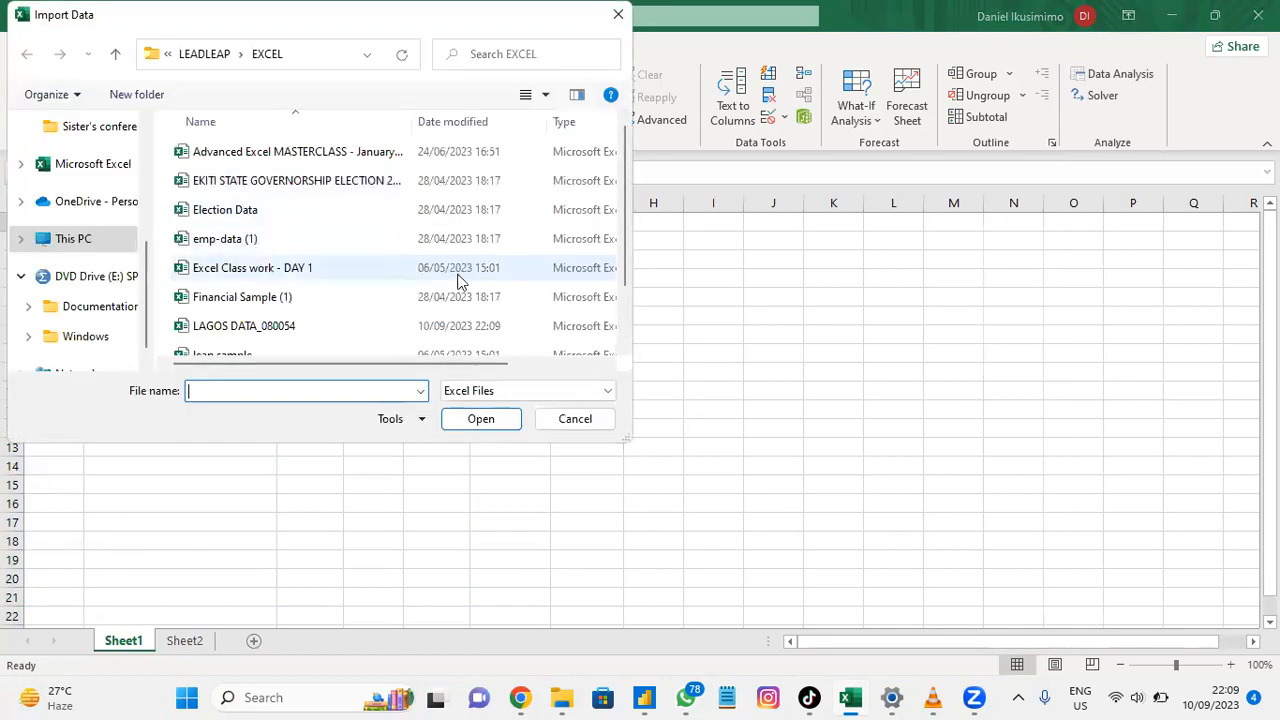
double_click(230, 326)
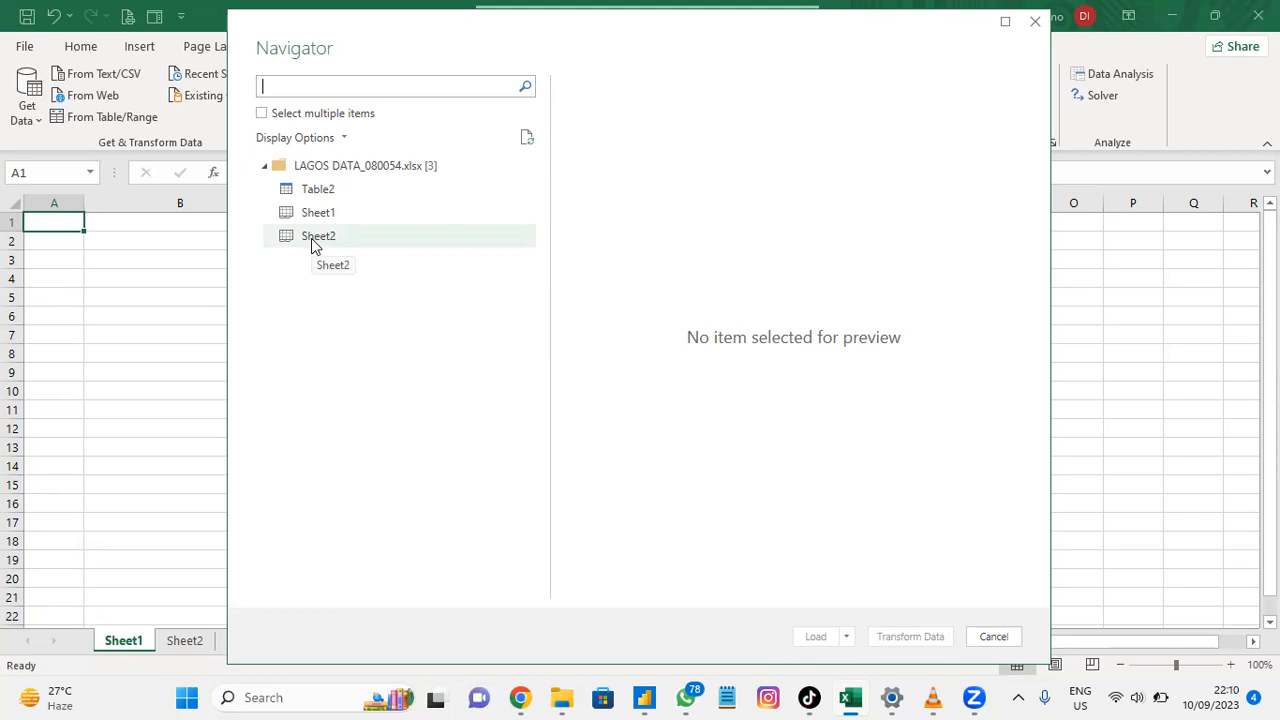
click(313, 246)
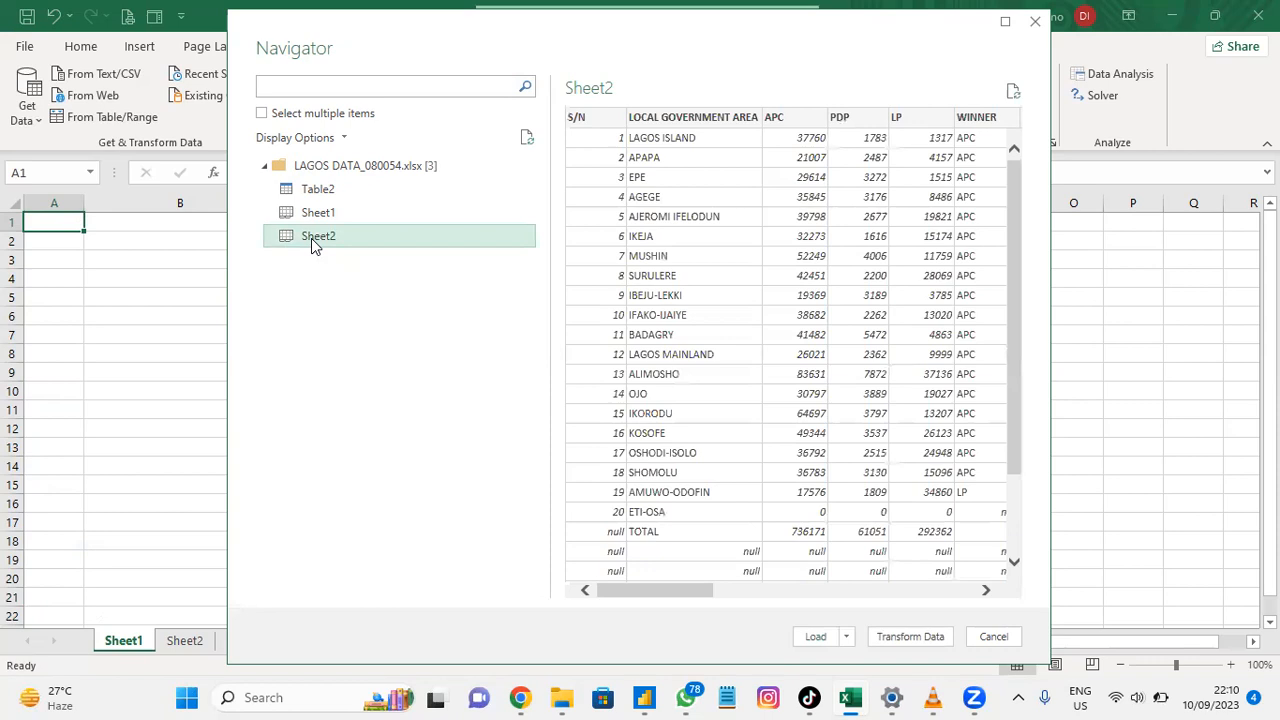
click(306, 191)
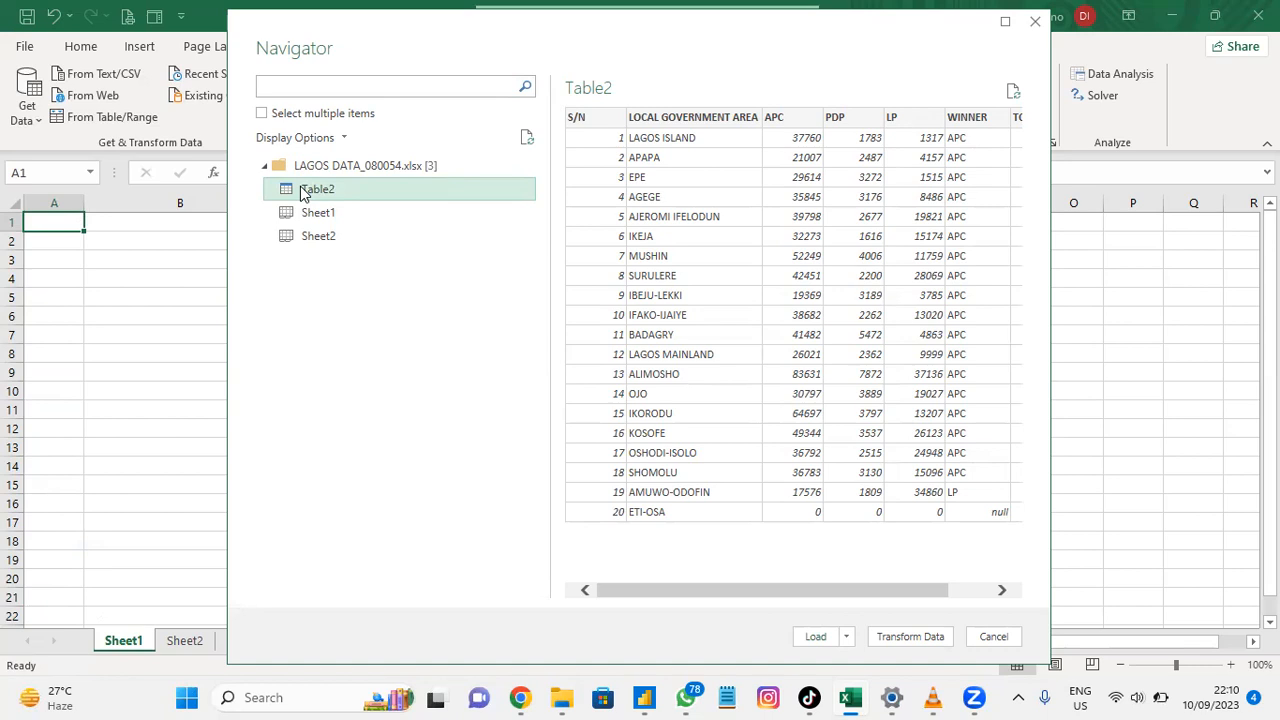
click(935, 645)
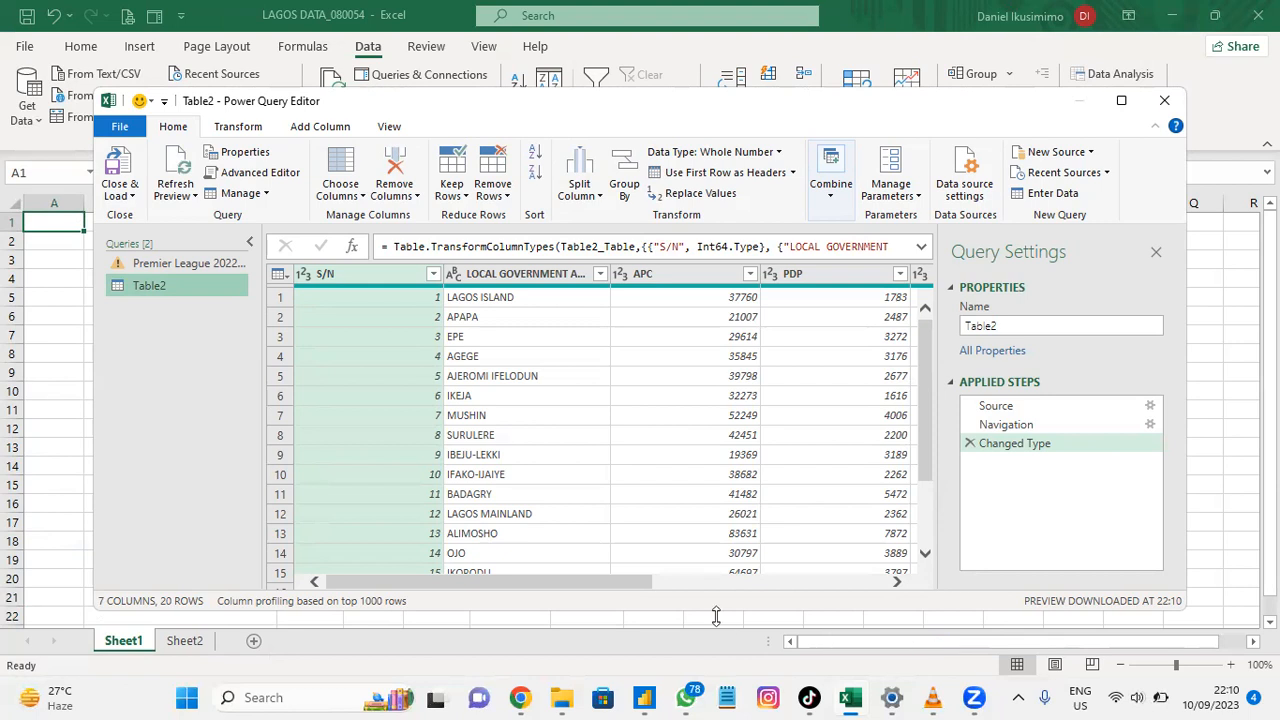
Replace the null value in the WINNER column of the Table2 query with 0.
drag(575, 587, 480, 568)
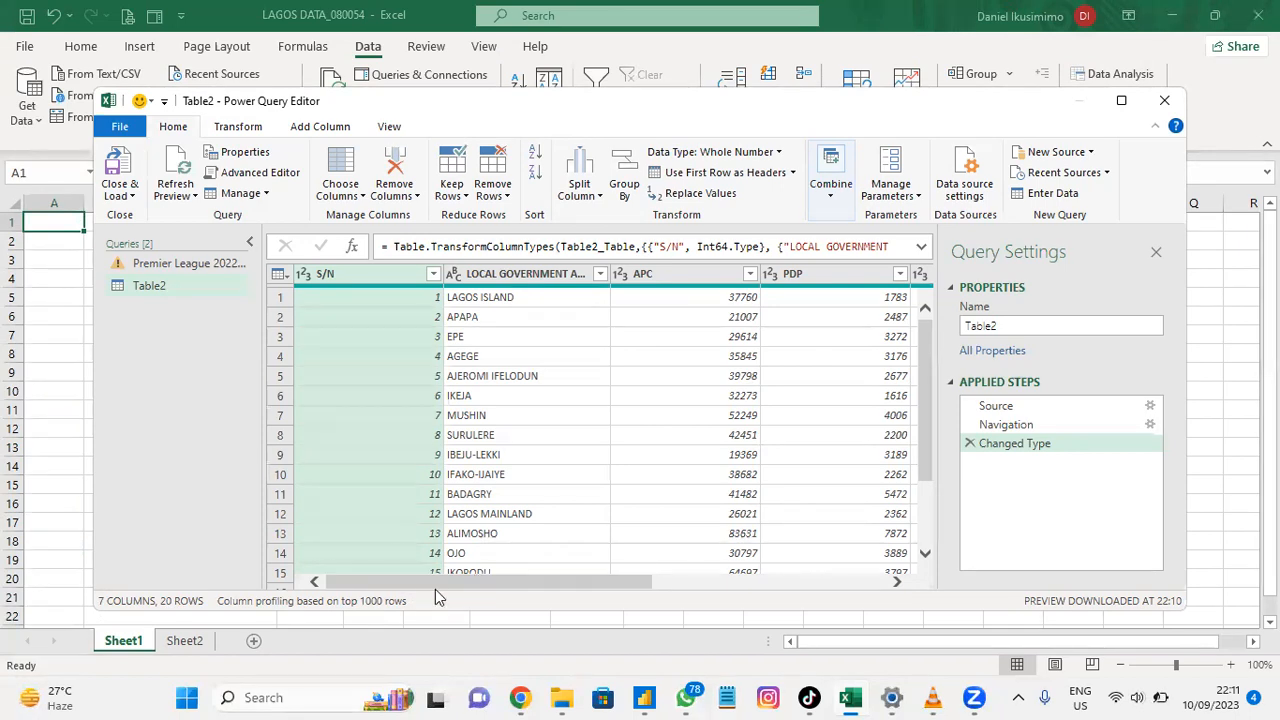
drag(441, 584, 696, 568)
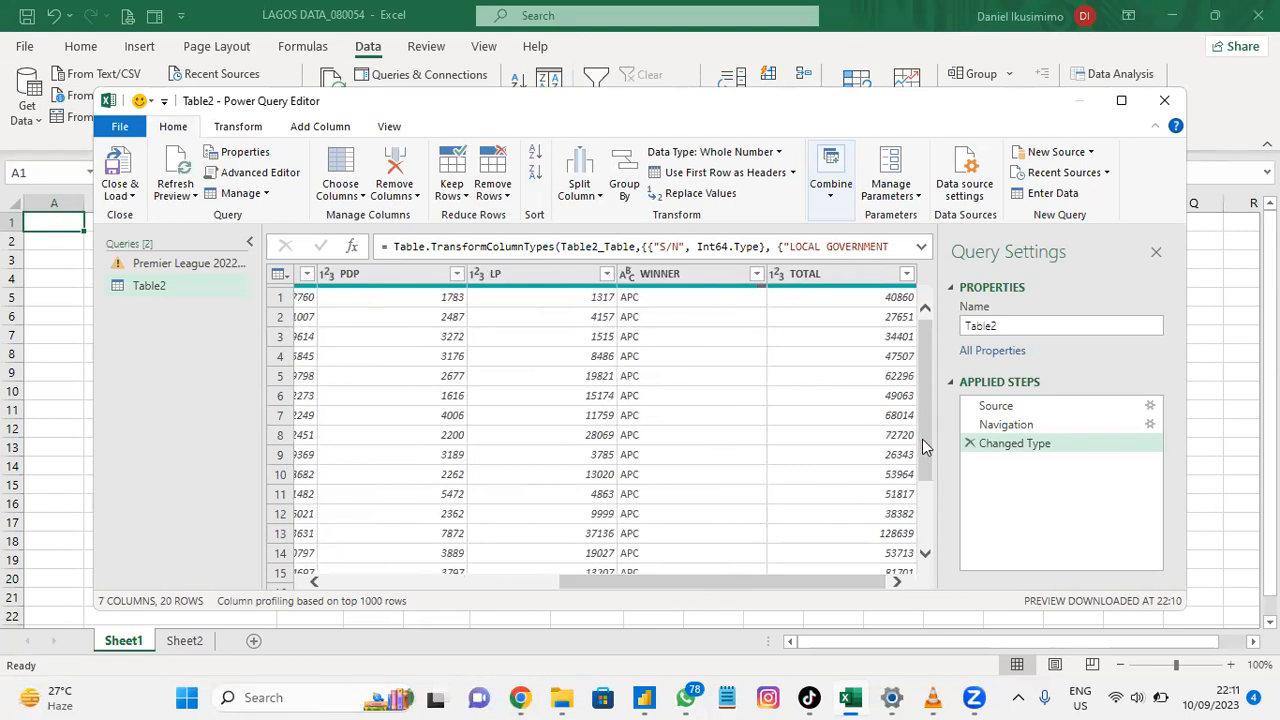
drag(928, 441, 922, 530)
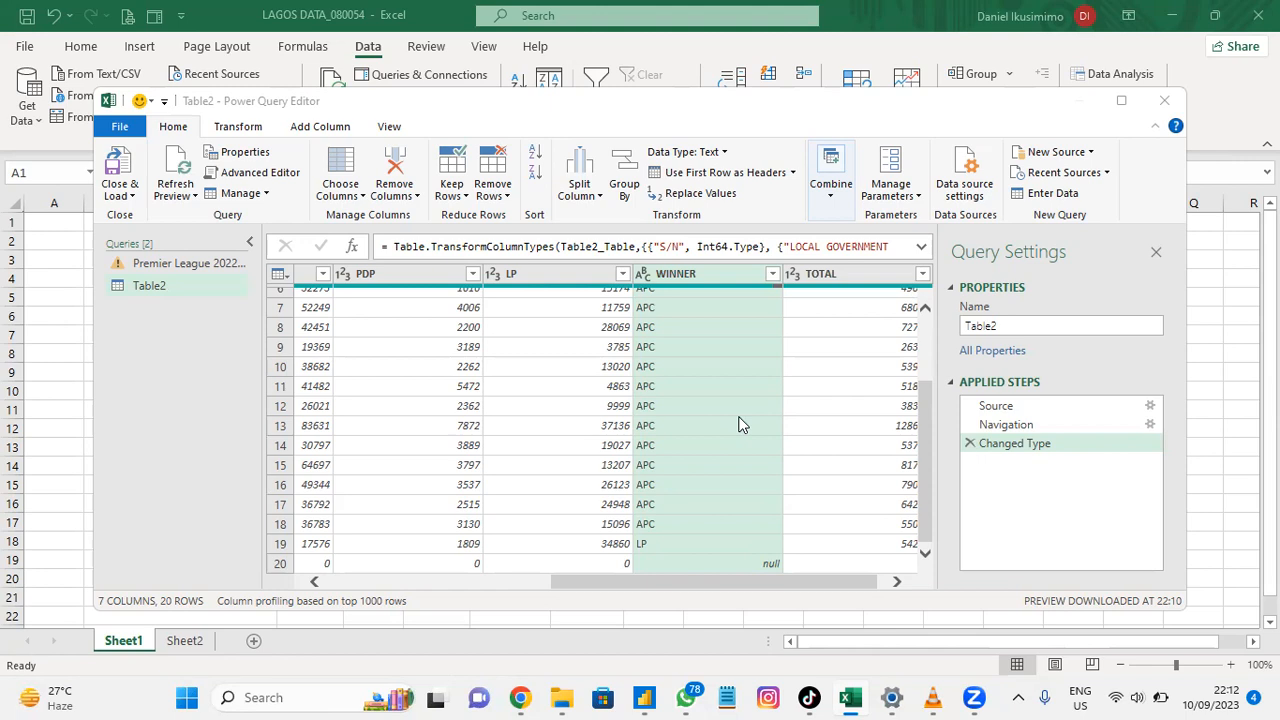
drag(755, 588, 366, 580)
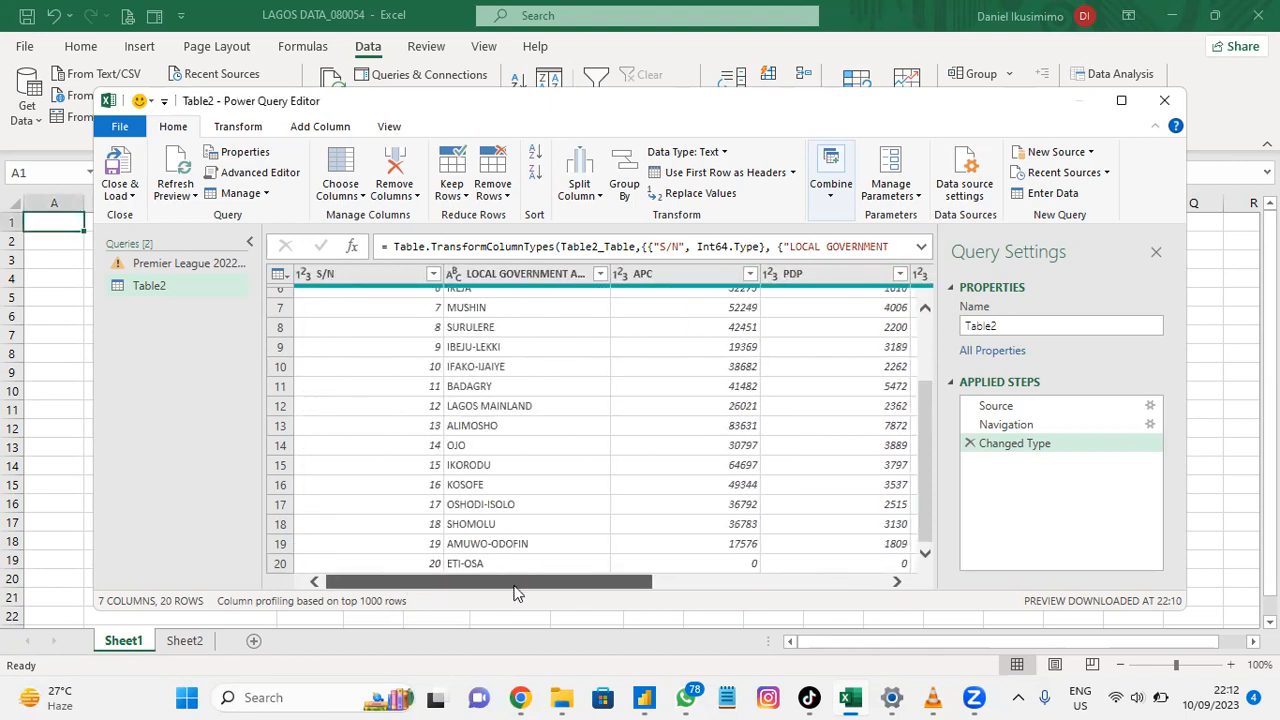
drag(515, 592, 613, 583)
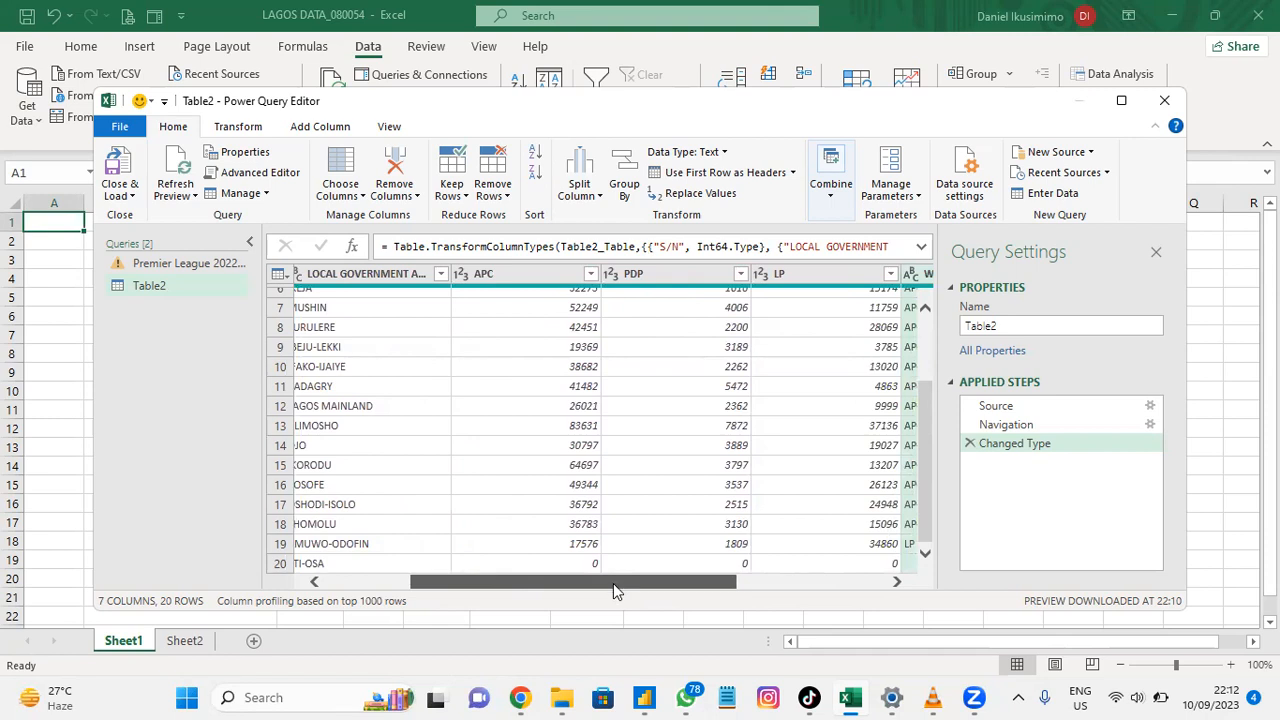
drag(614, 585, 783, 584)
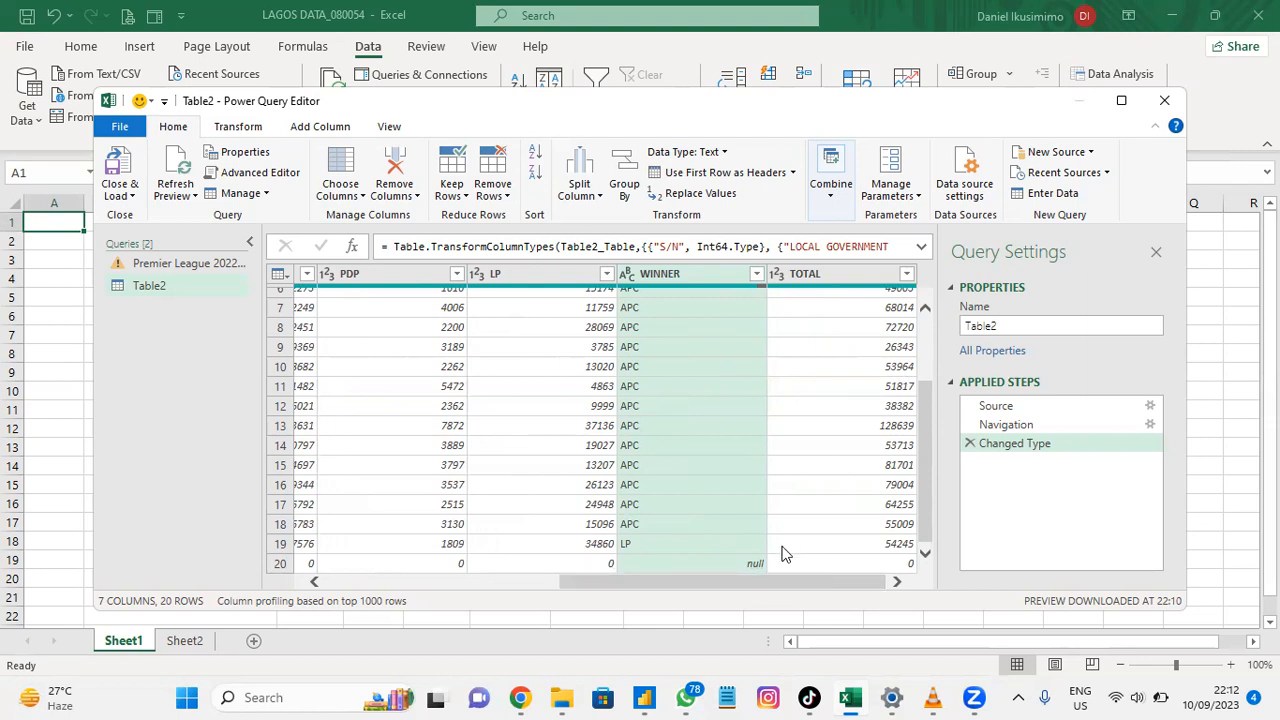
right_click(690, 277)
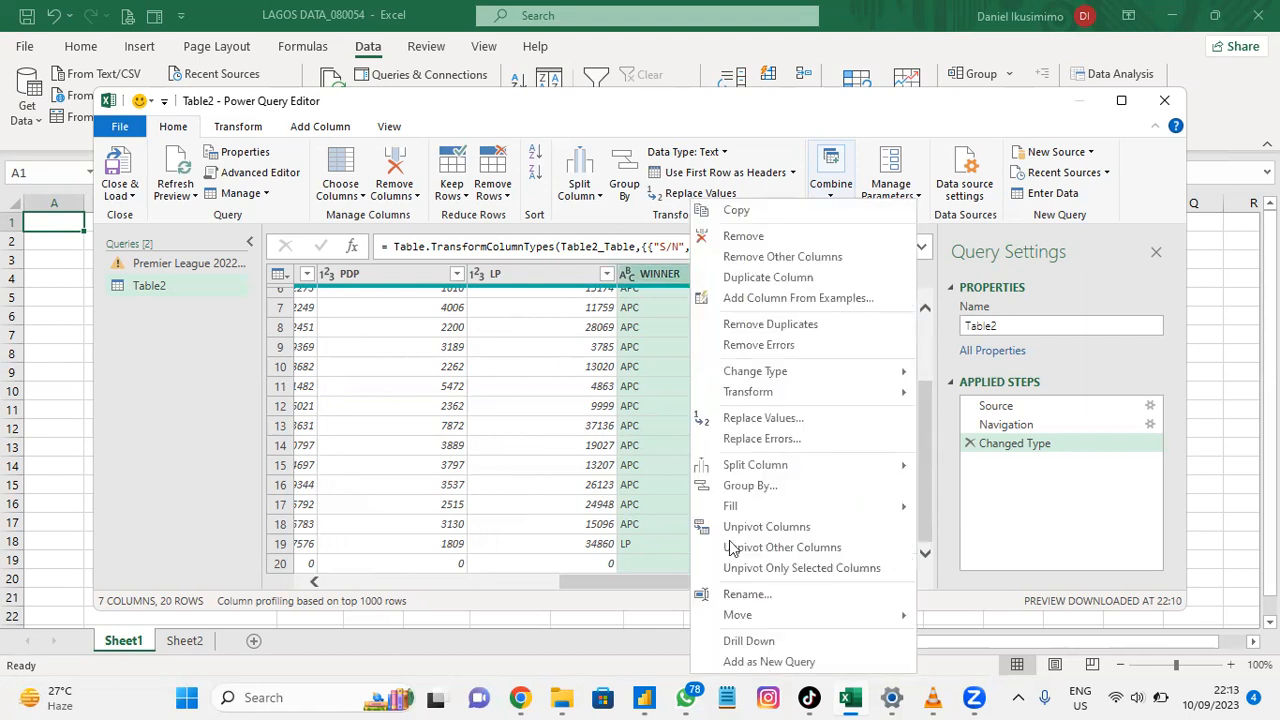
click(760, 420)
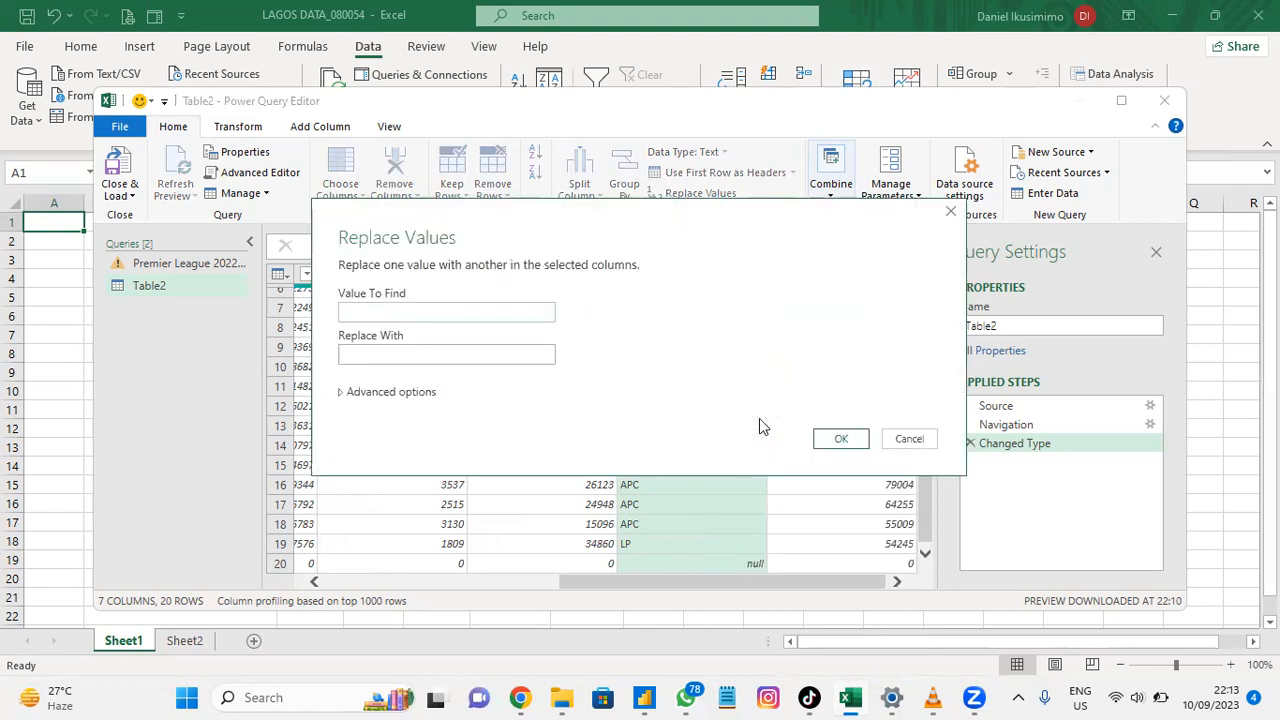
text(null)
key(Tab)
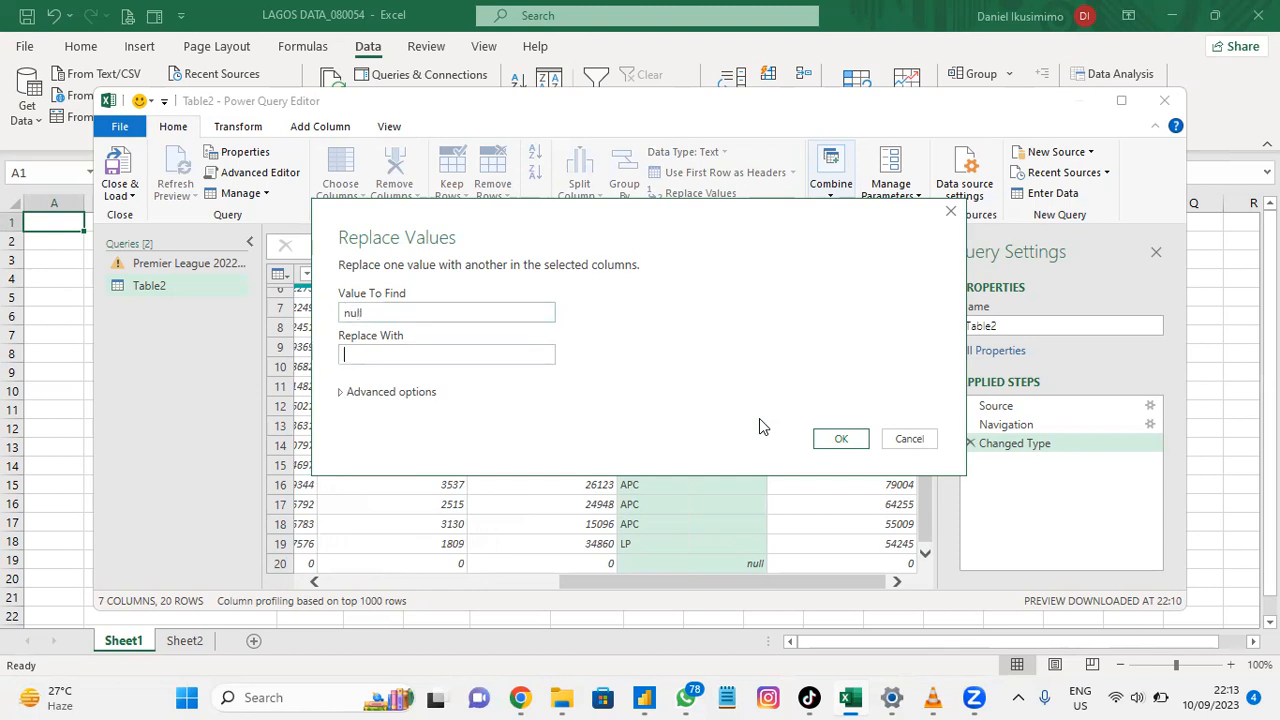
text(0)
click(841, 440)
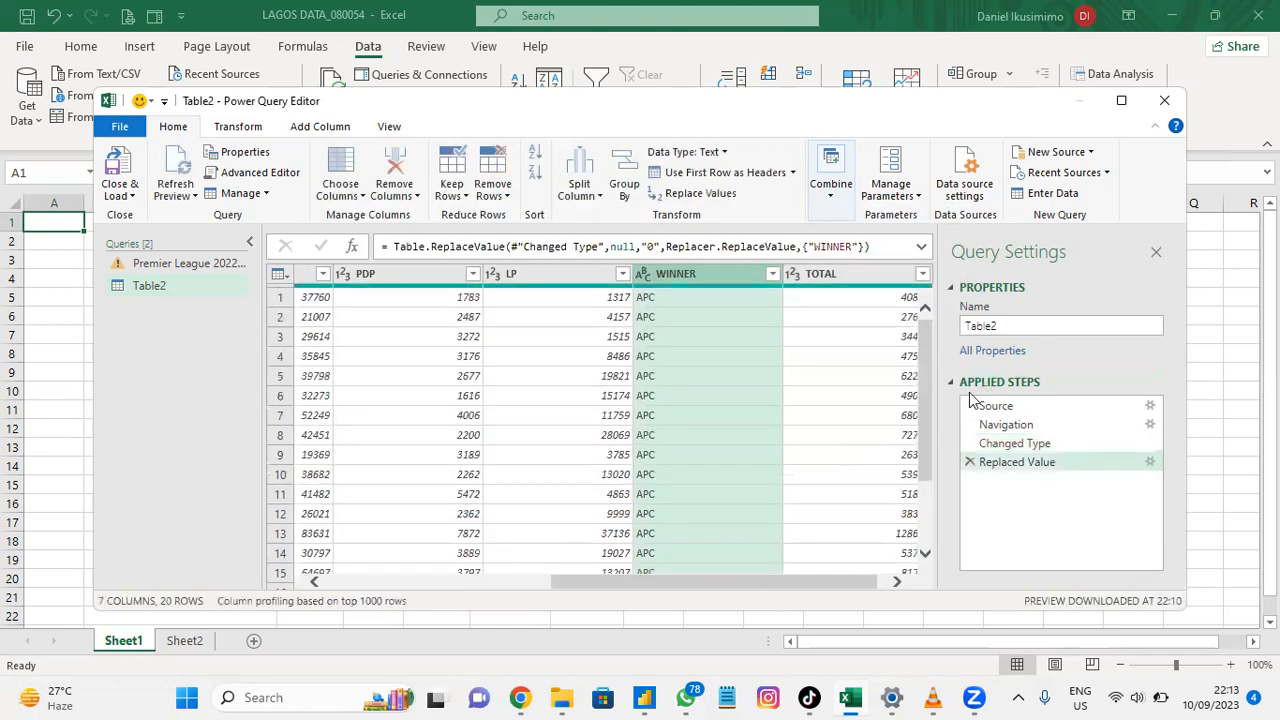
Check the replaced value in the last row of the query, and remove the S/N column.
drag(921, 419, 921, 592)
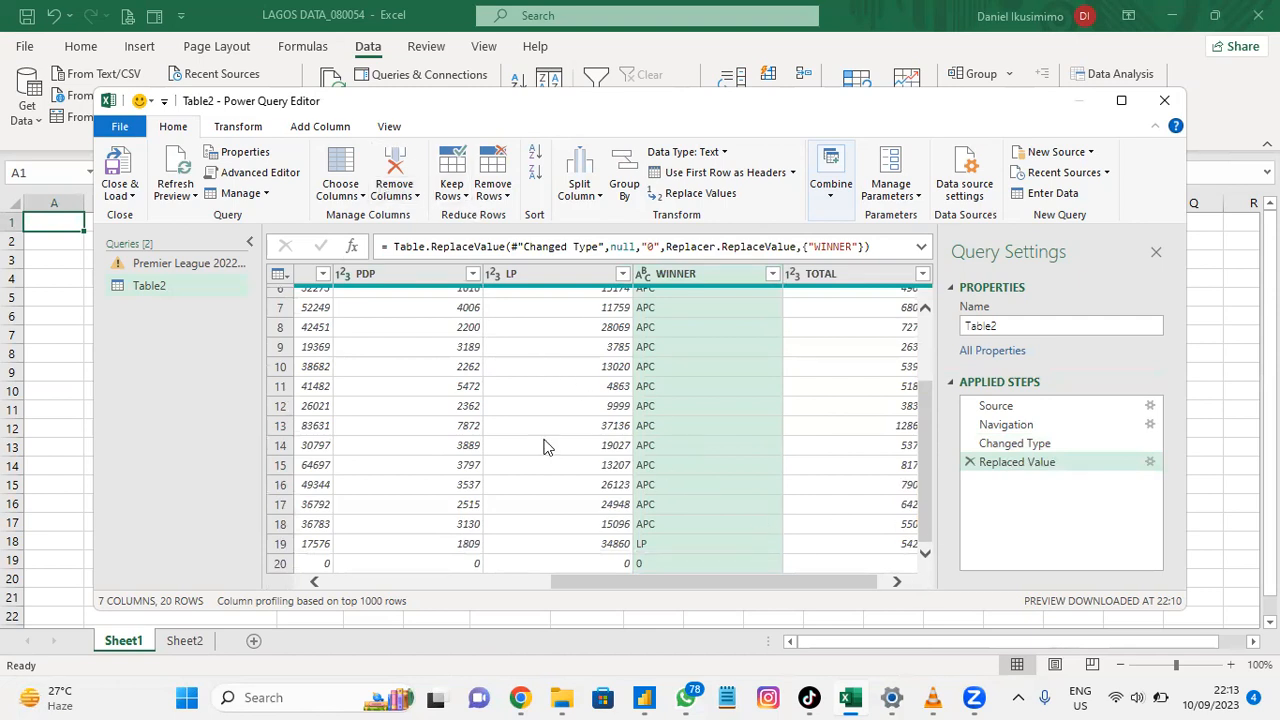
drag(628, 581, 737, 570)
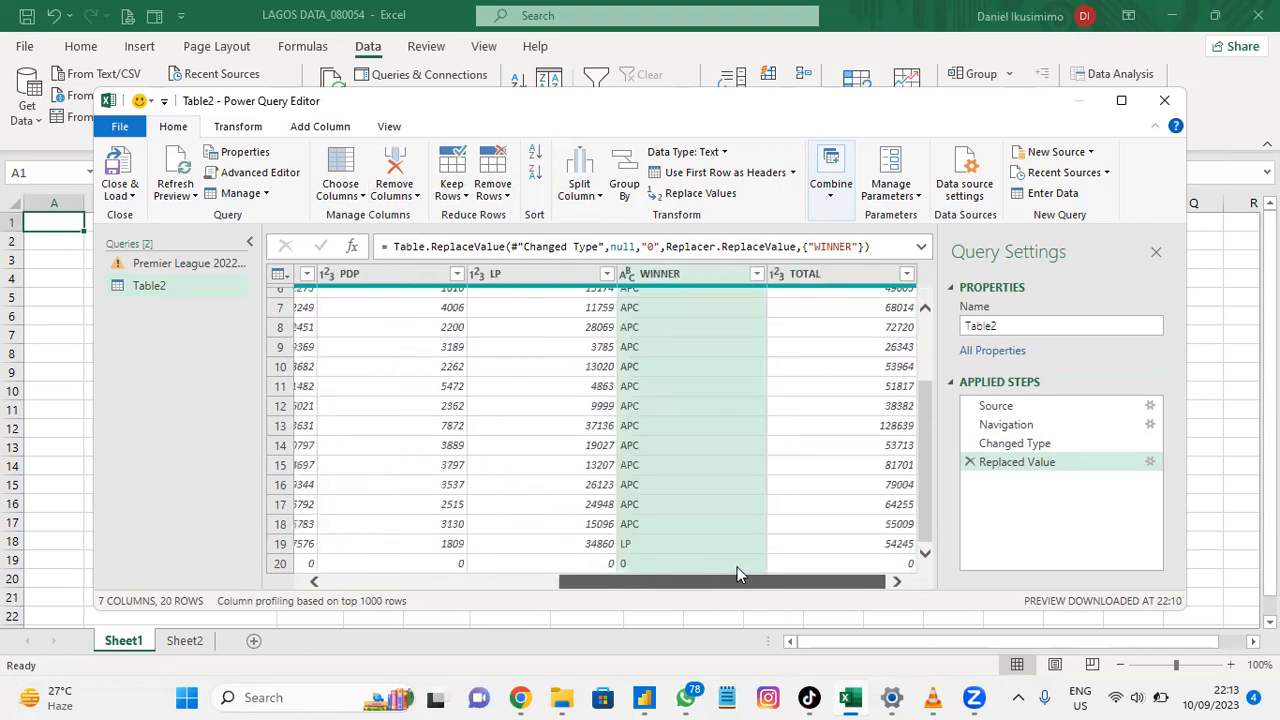
drag(860, 581, 350, 600)
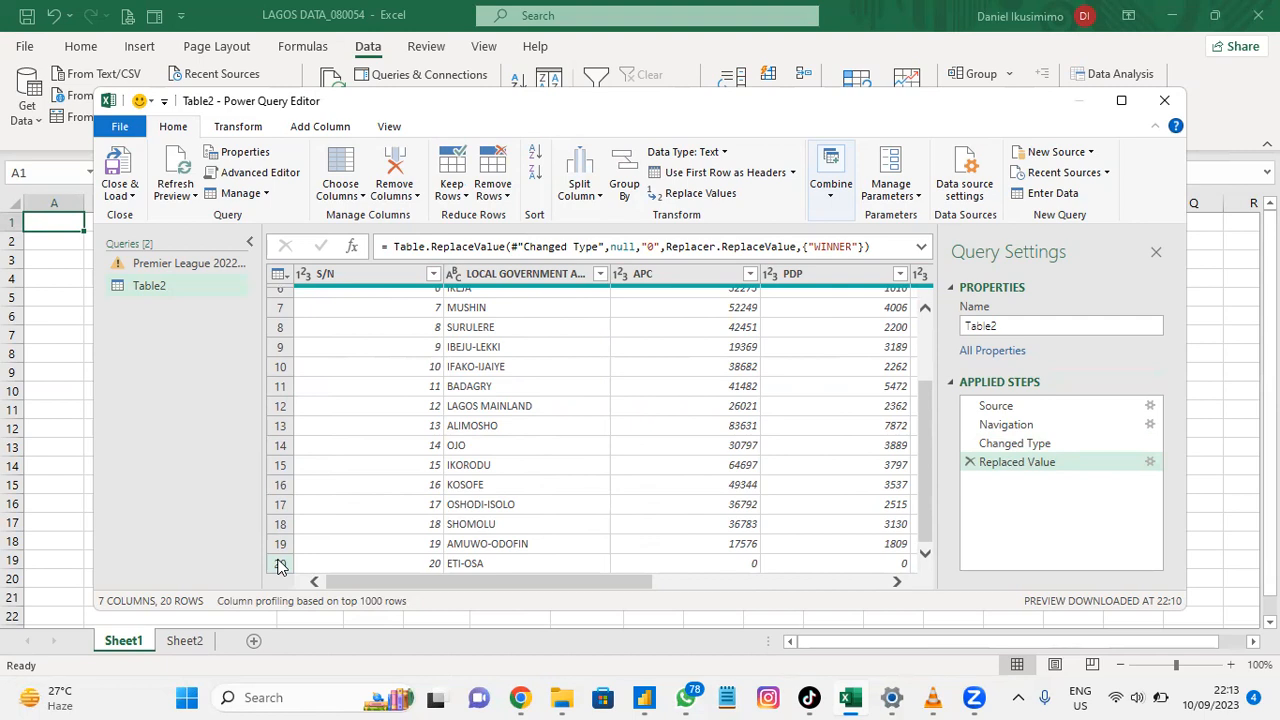
drag(482, 576, 155, 556)
scroll(923, 449, up, 3)
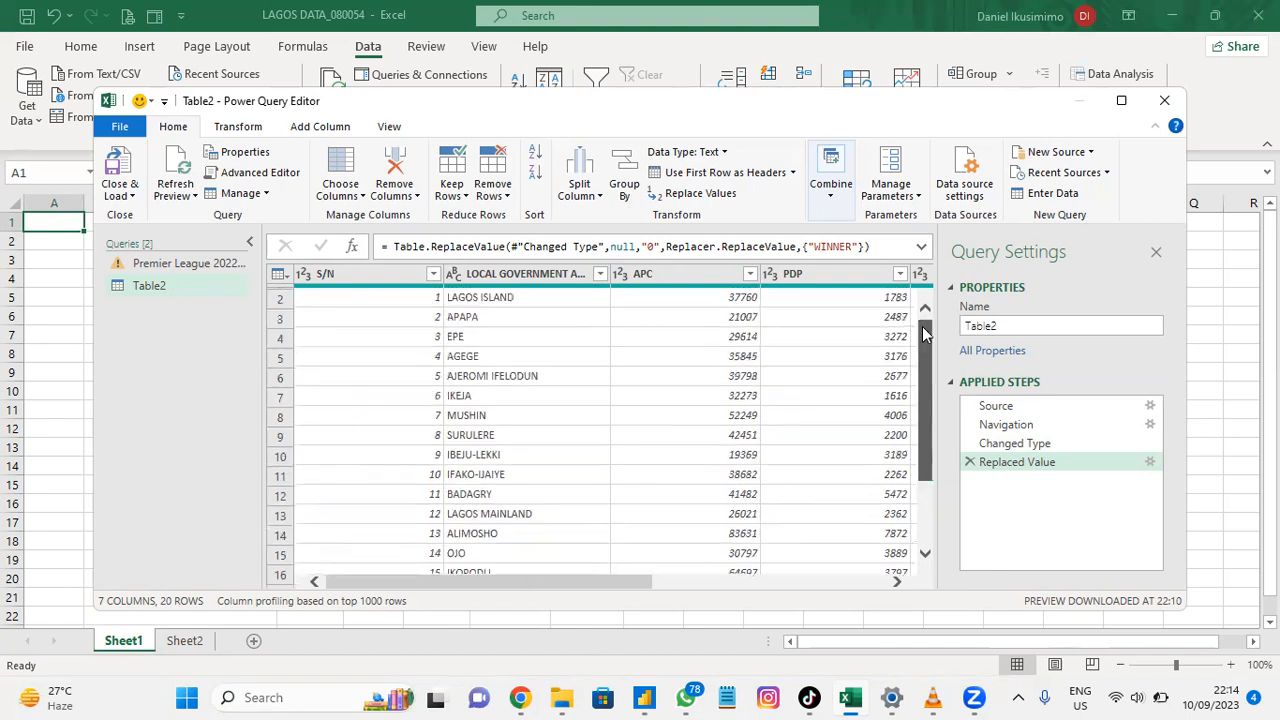
click(375, 270)
right_click(375, 270)
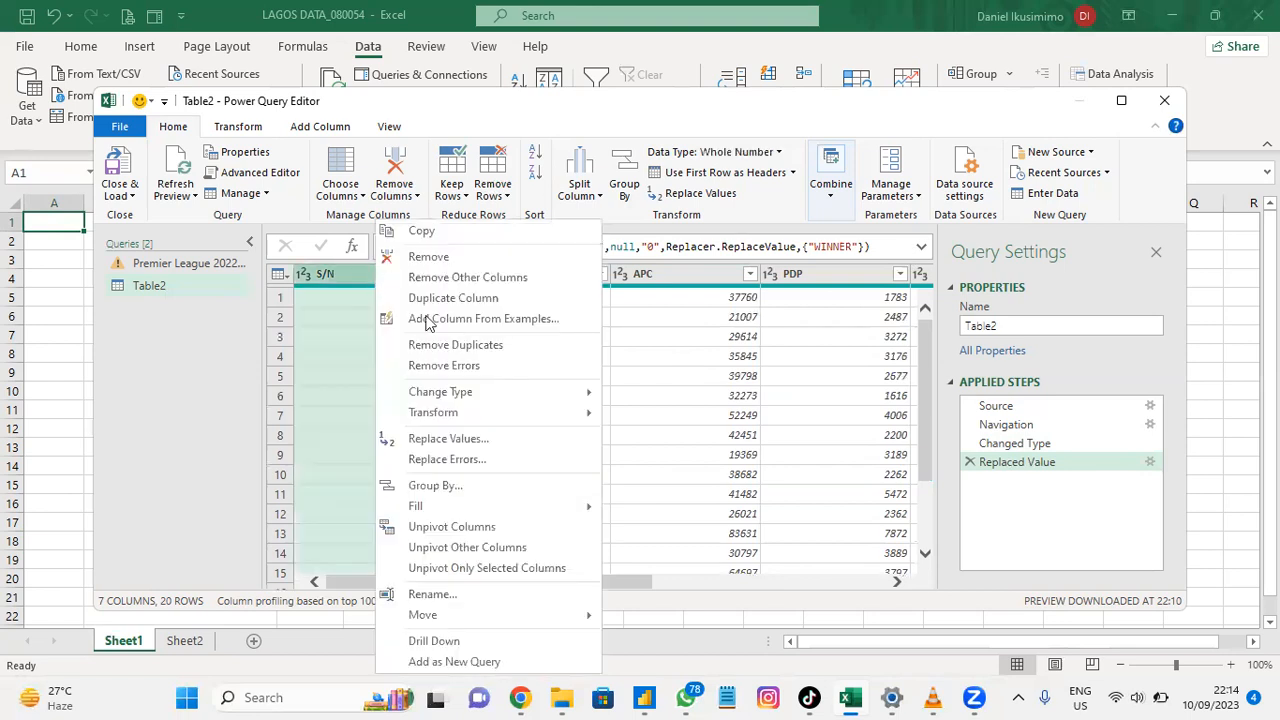
click(449, 258)
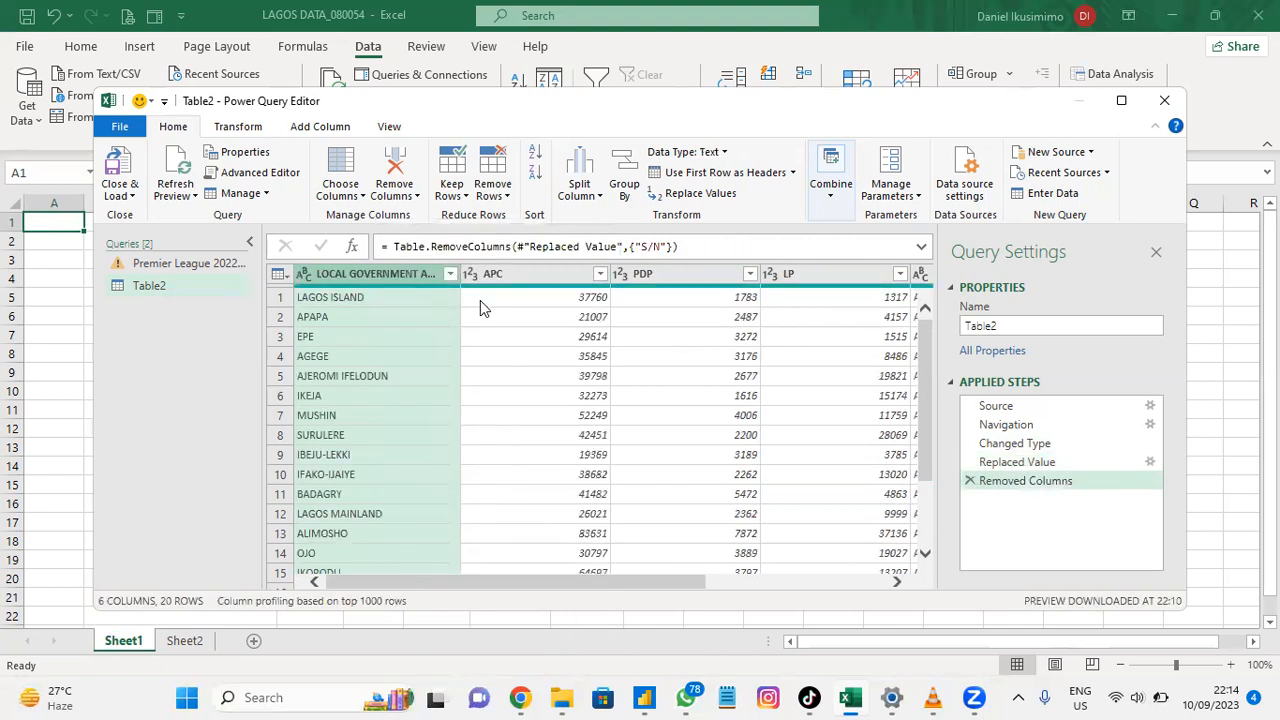
Remove the WINNER and TOTAL columns from the query.
click(384, 300)
click(373, 275)
drag(656, 581, 821, 581)
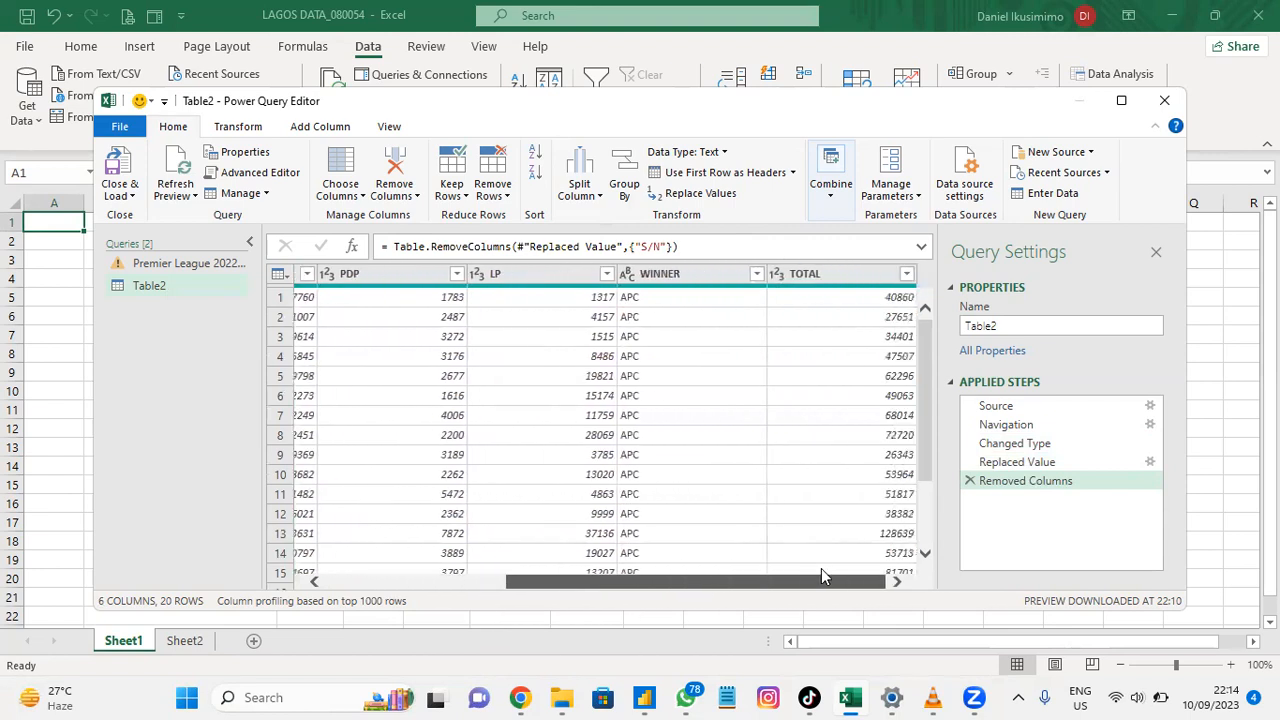
click(677, 274)
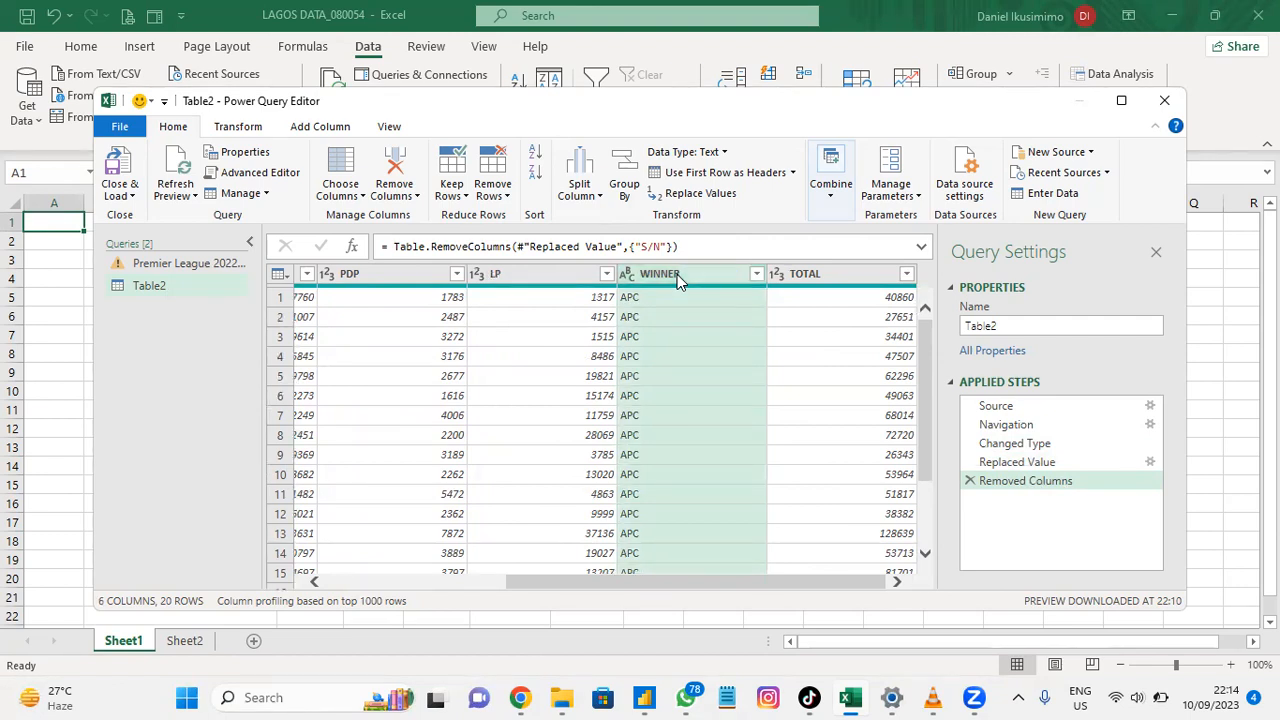
right_click(677, 274)
click(763, 233)
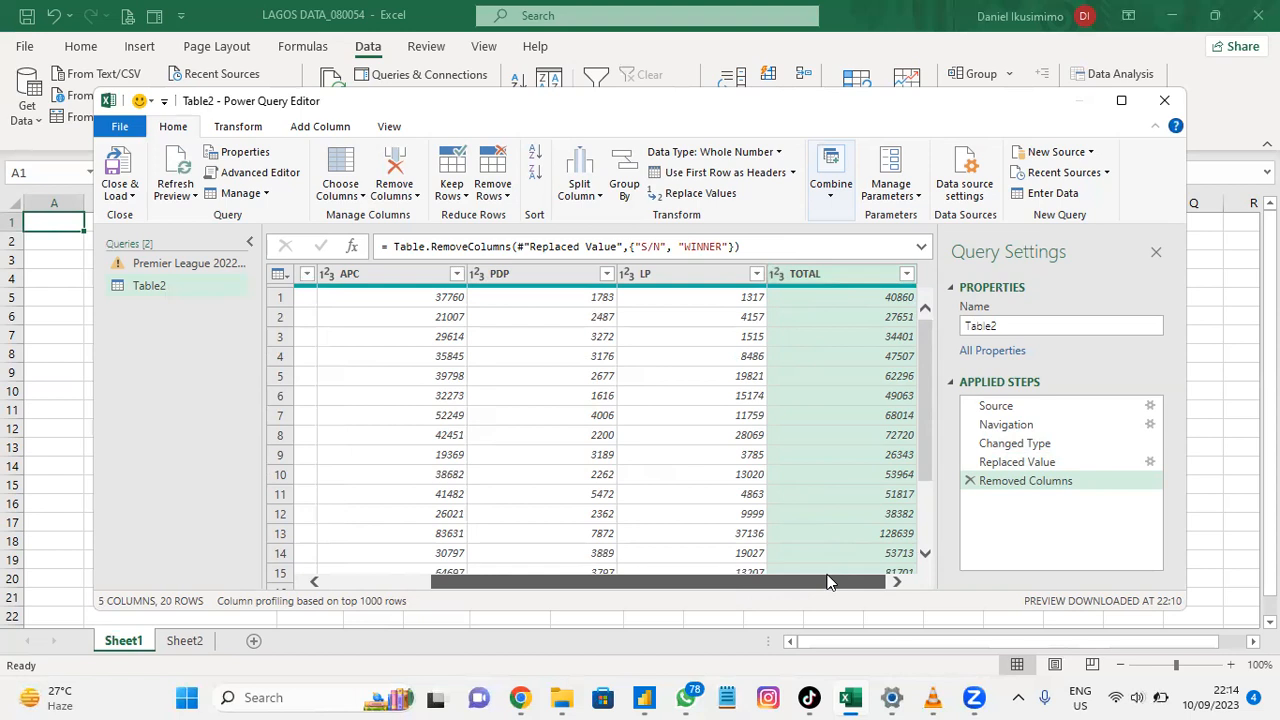
right_click(851, 283)
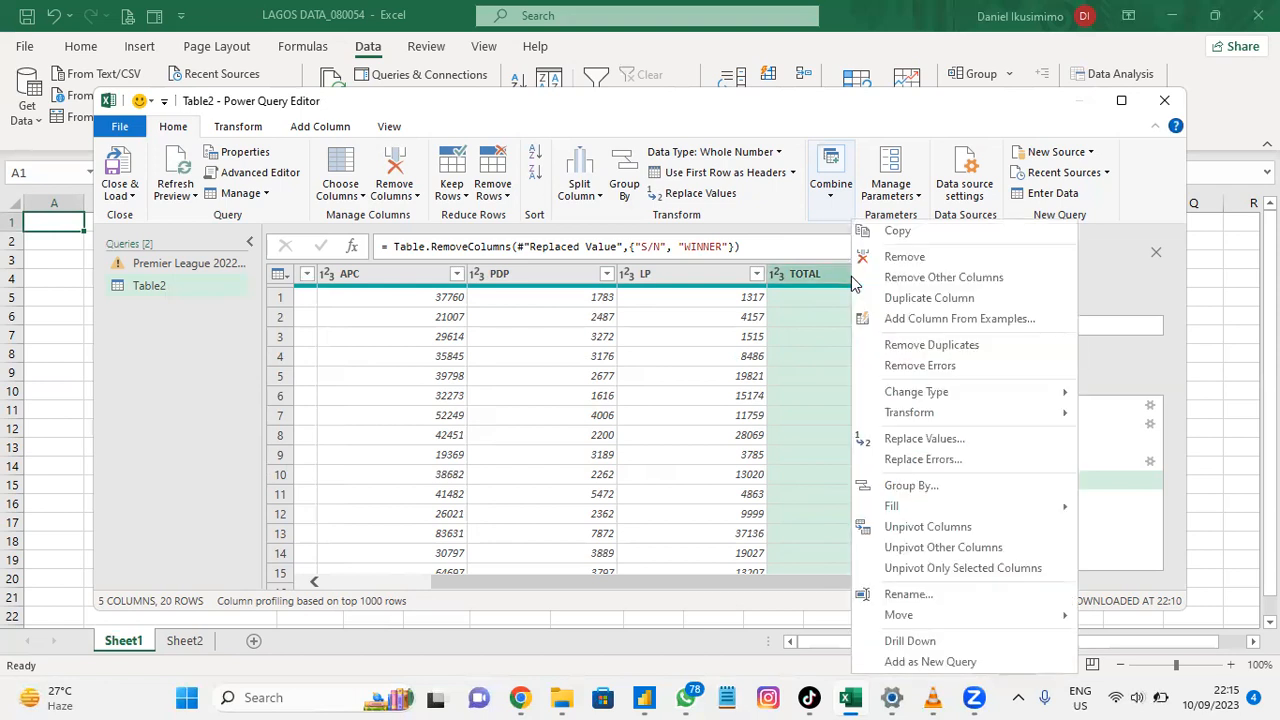
click(888, 257)
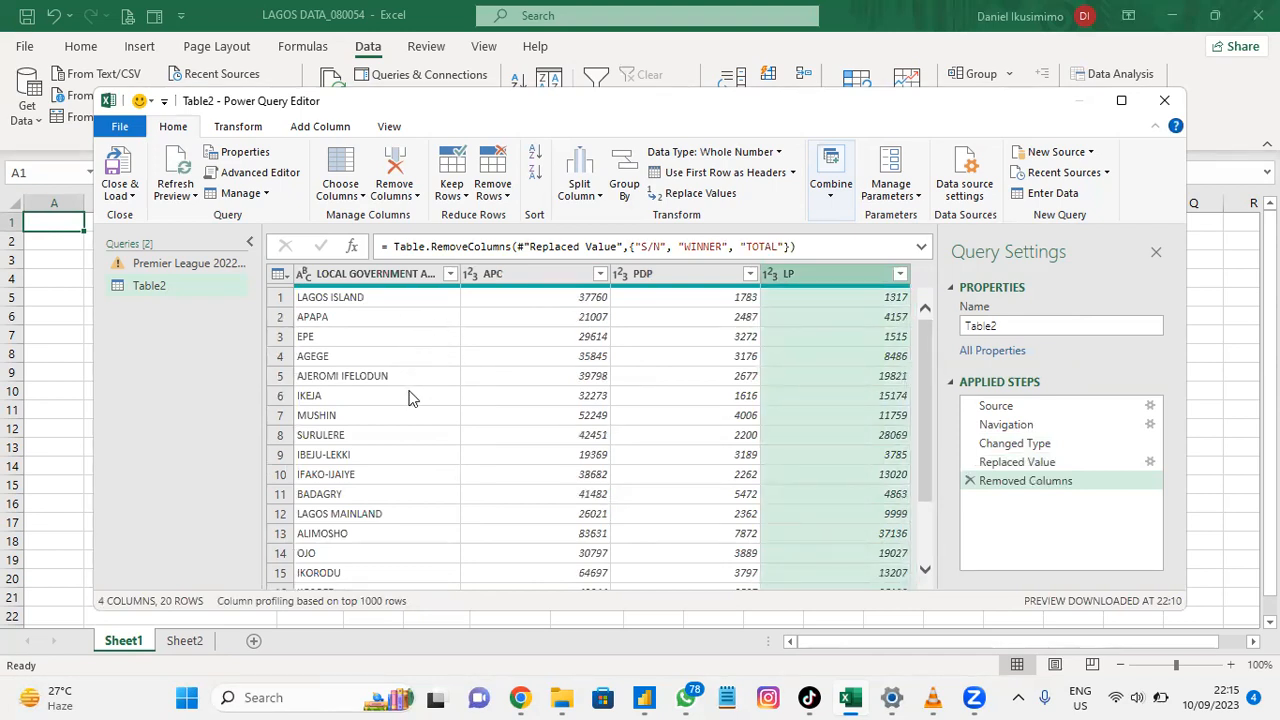
Unpivot all columns other than LOCAL GOVERNMENT AREA, so the APC, PDP and LP columns become rows.
click(465, 316)
click(392, 275)
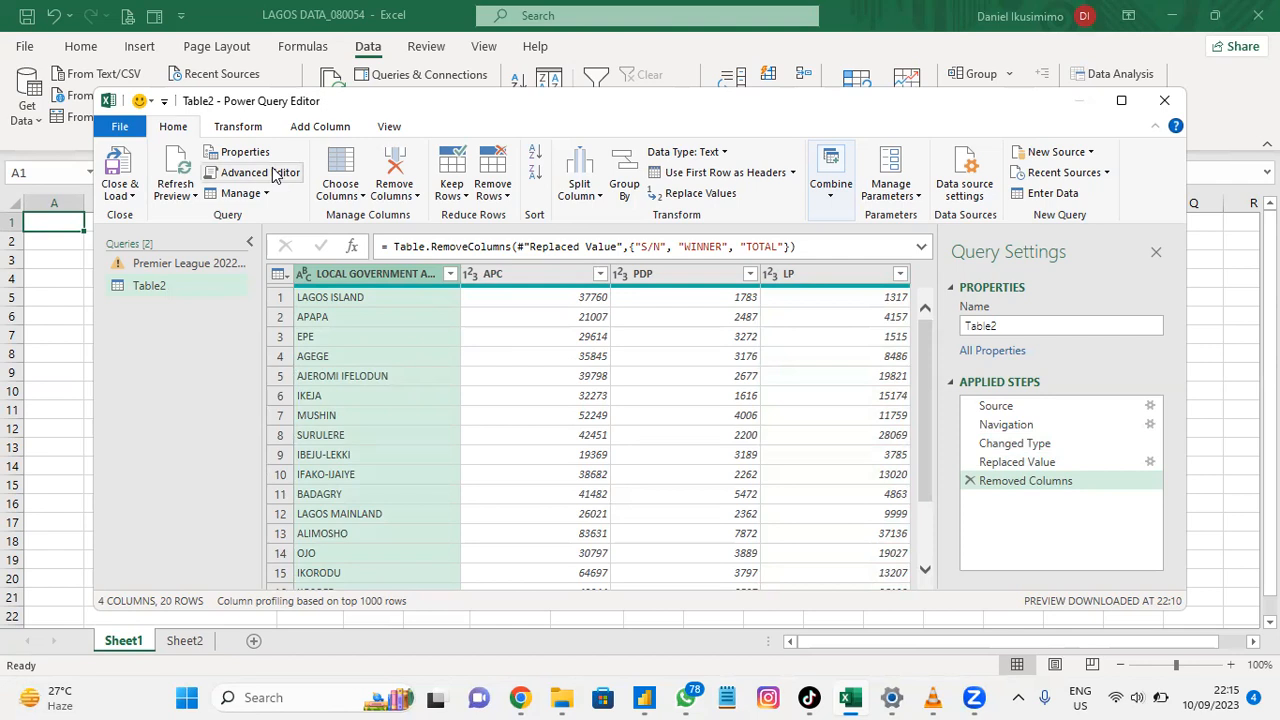
click(238, 127)
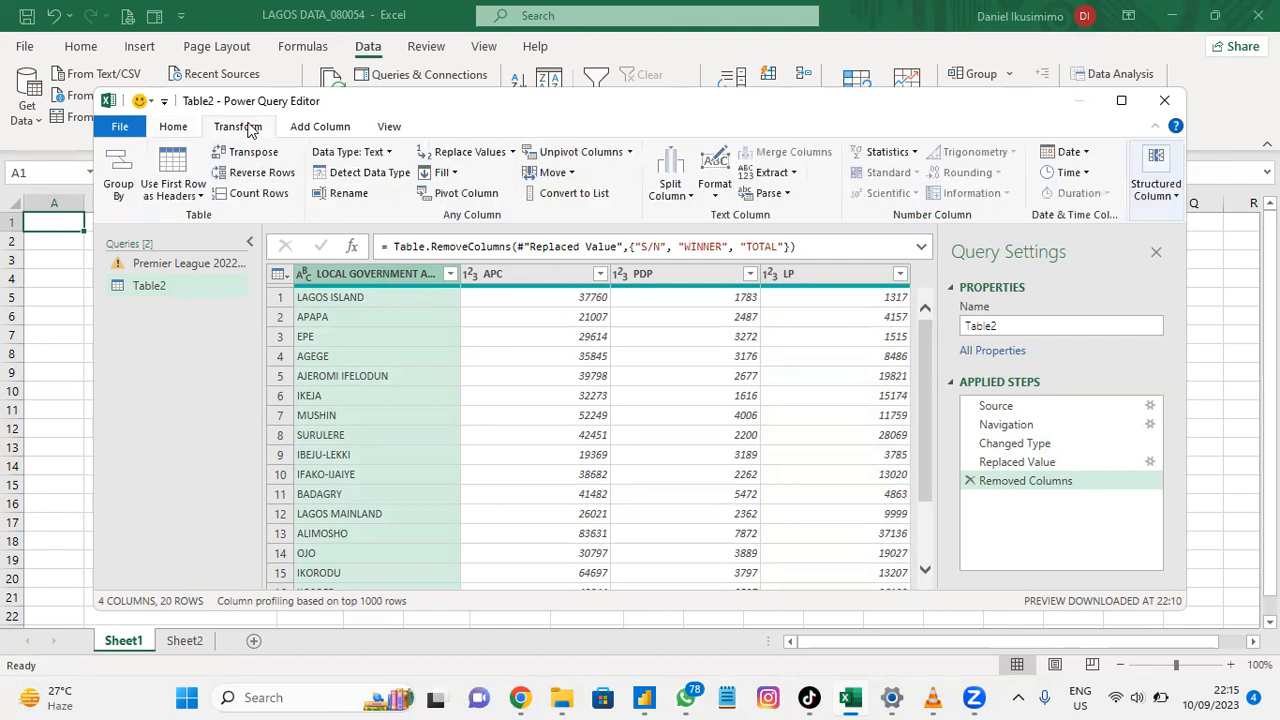
click(630, 153)
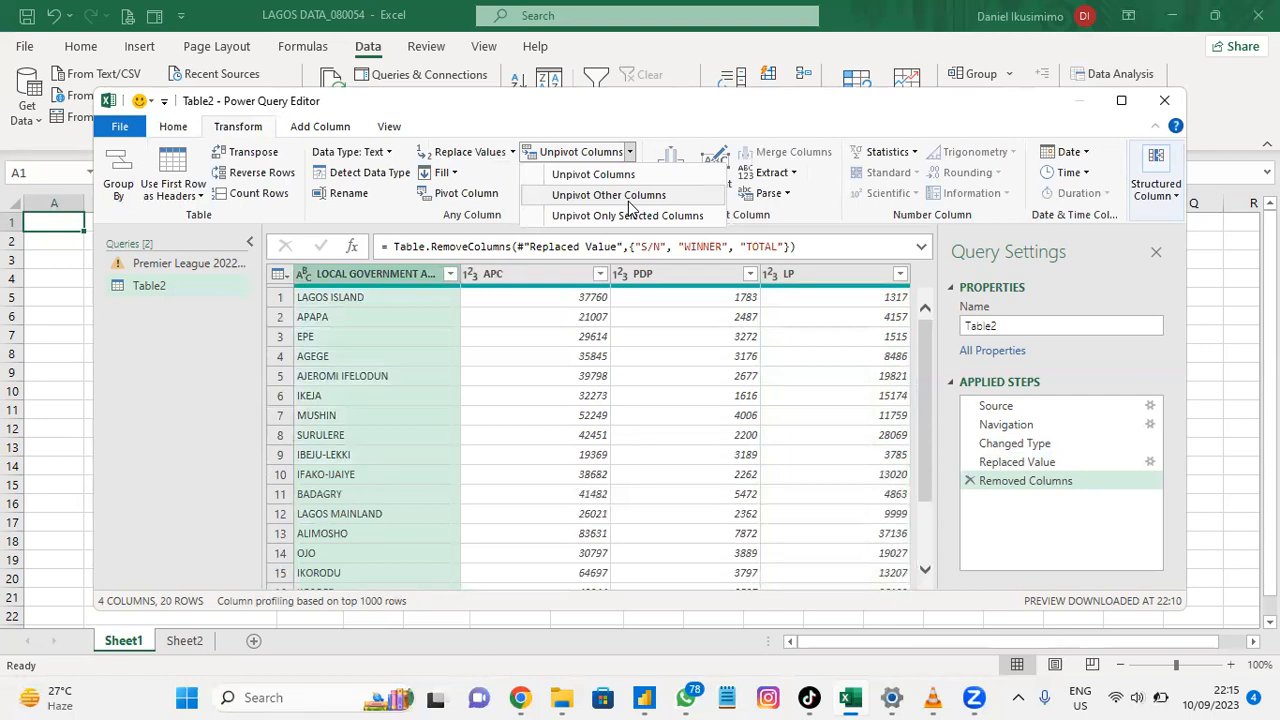
click(629, 197)
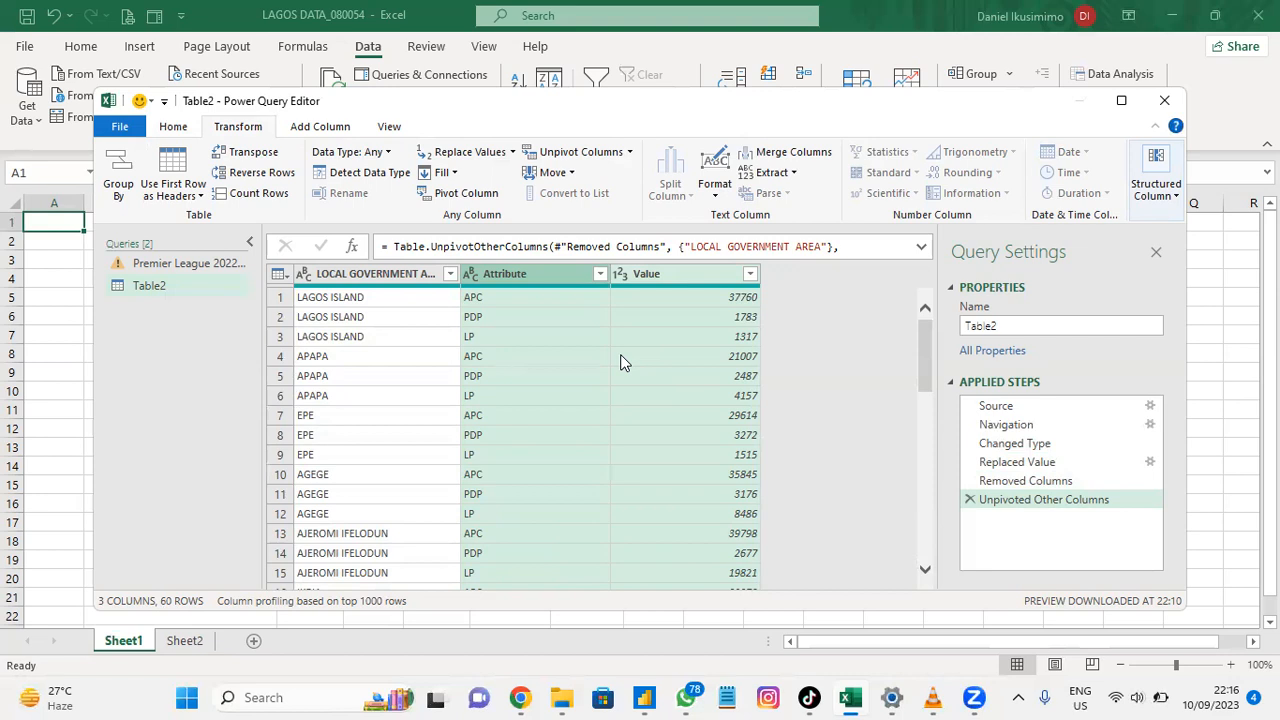
Rename the Attribute column as Party.
click(530, 277)
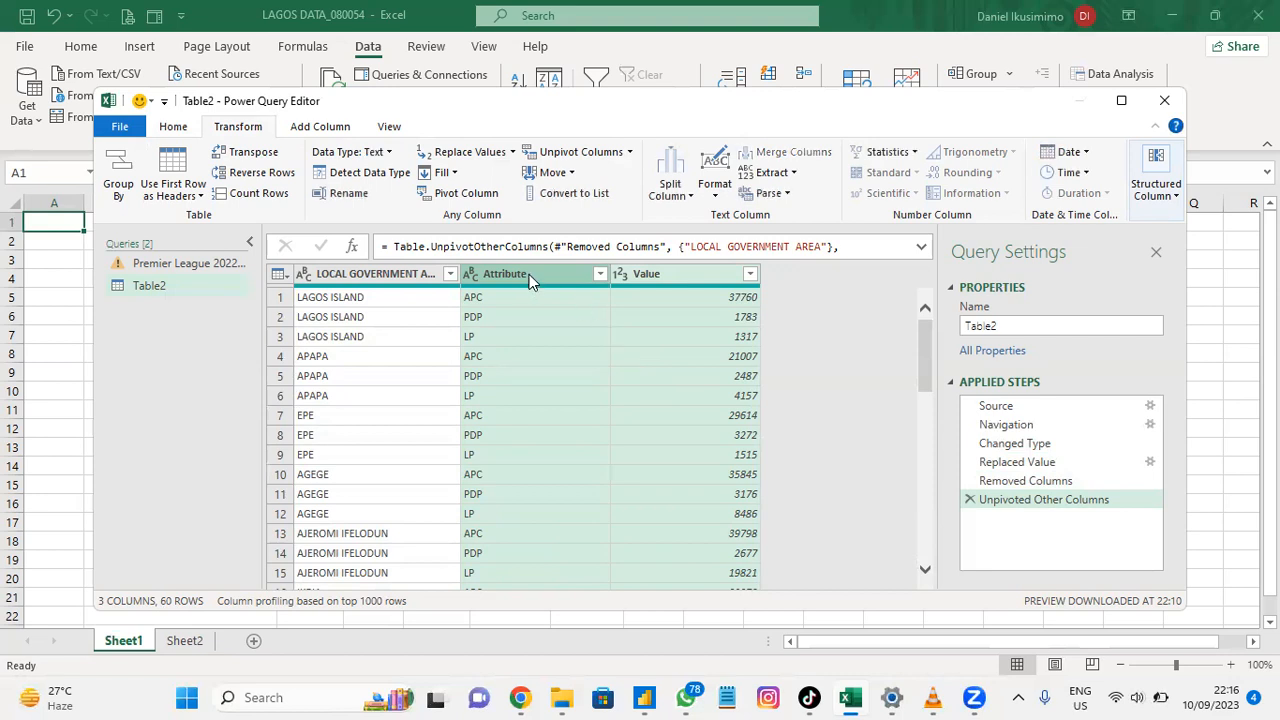
double_click(530, 276)
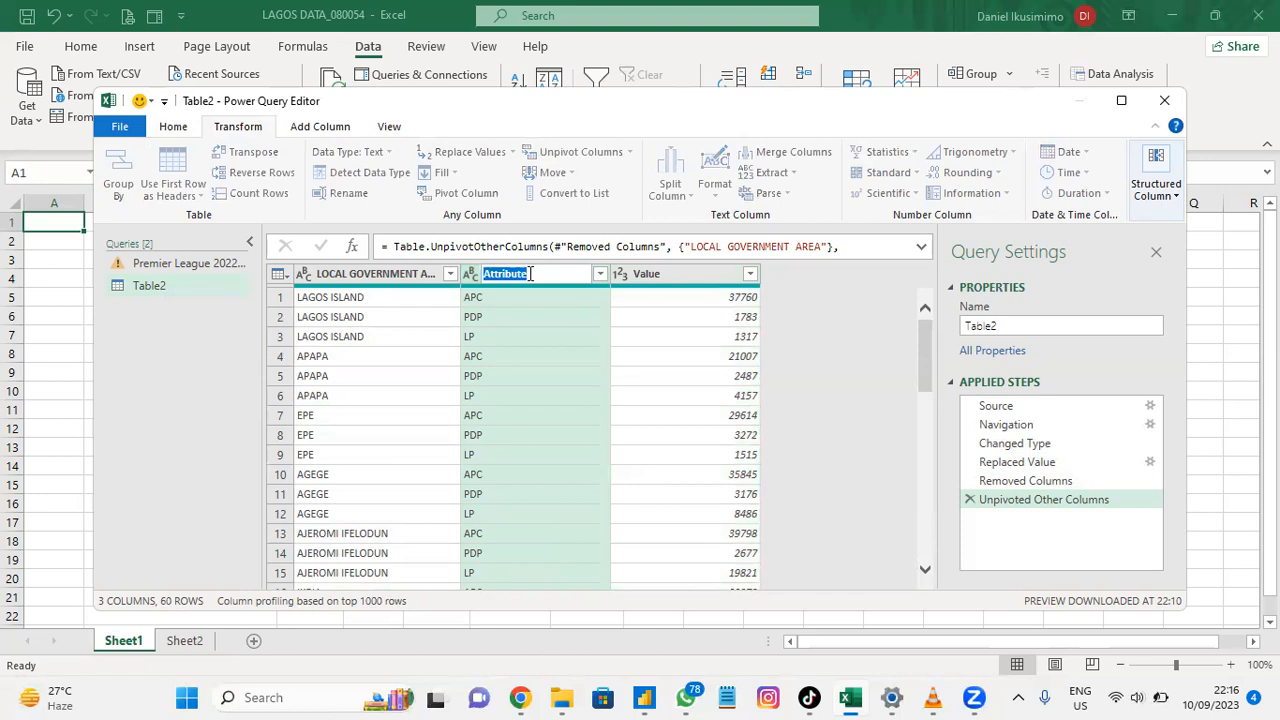
text(Party)
key(Return)
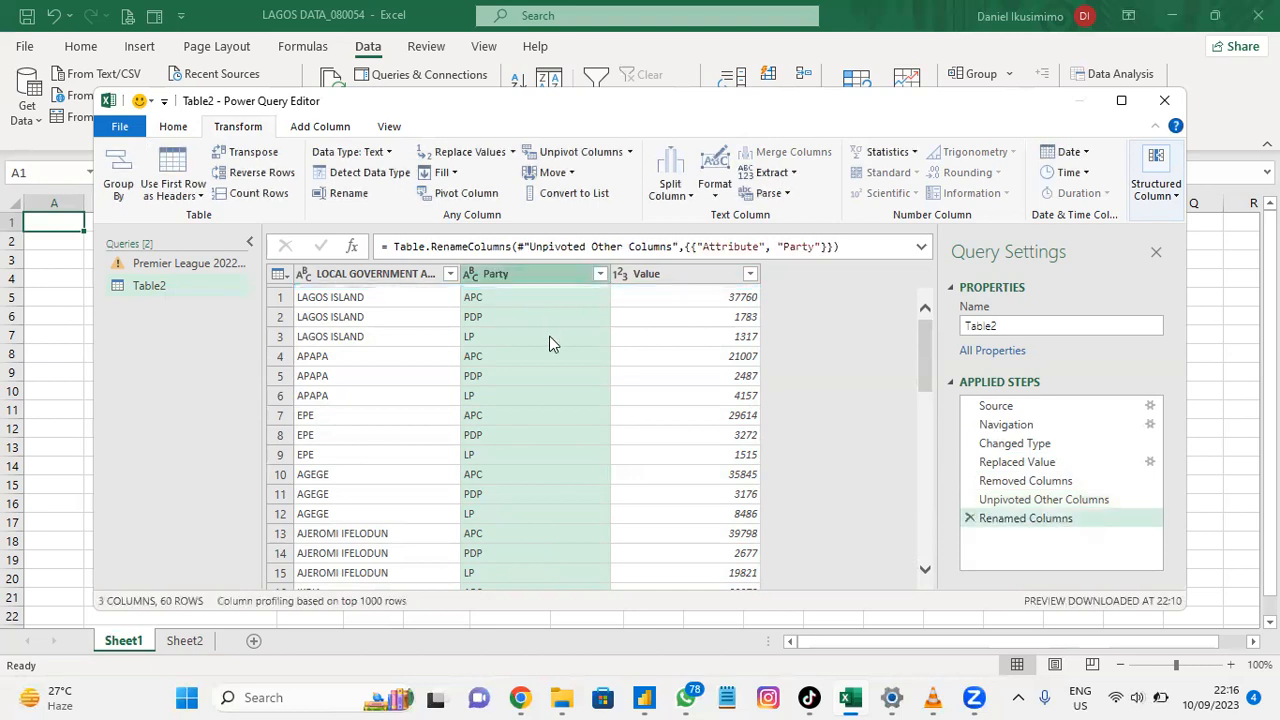
Close the Power Query Editor and load the transformed Table2 query into a new worksheet.
drag(928, 367, 955, 310)
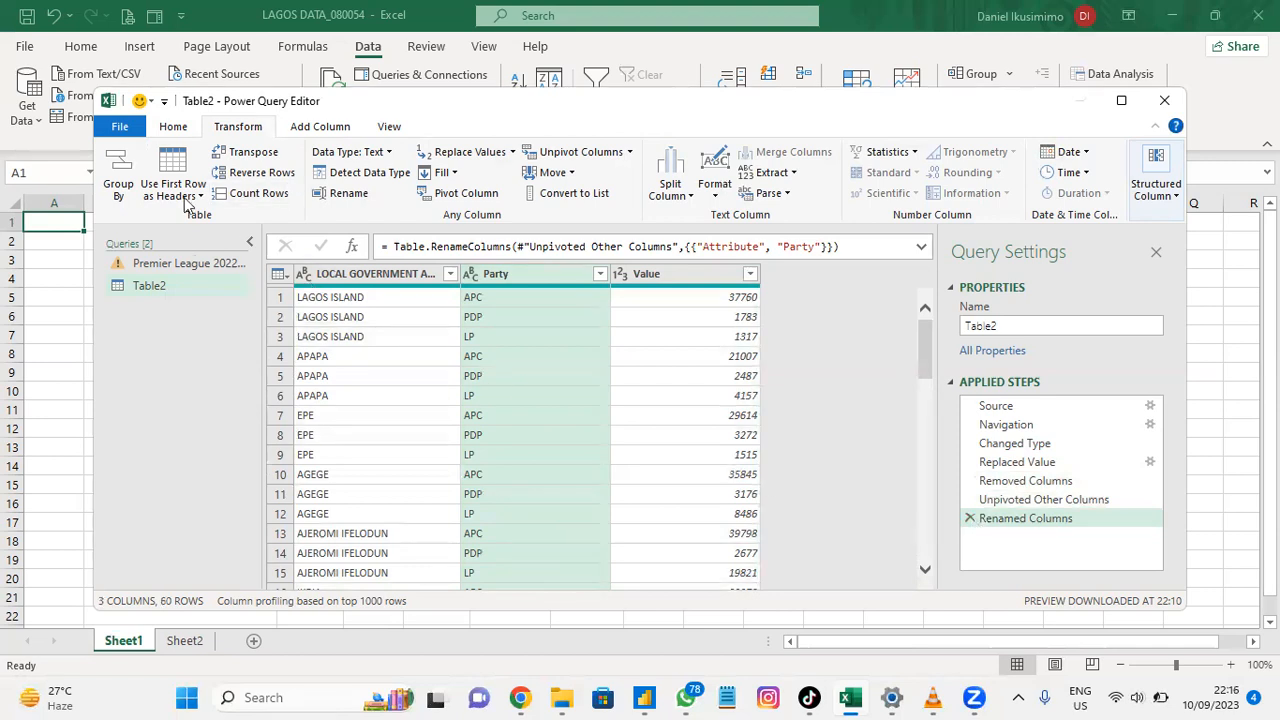
click(174, 128)
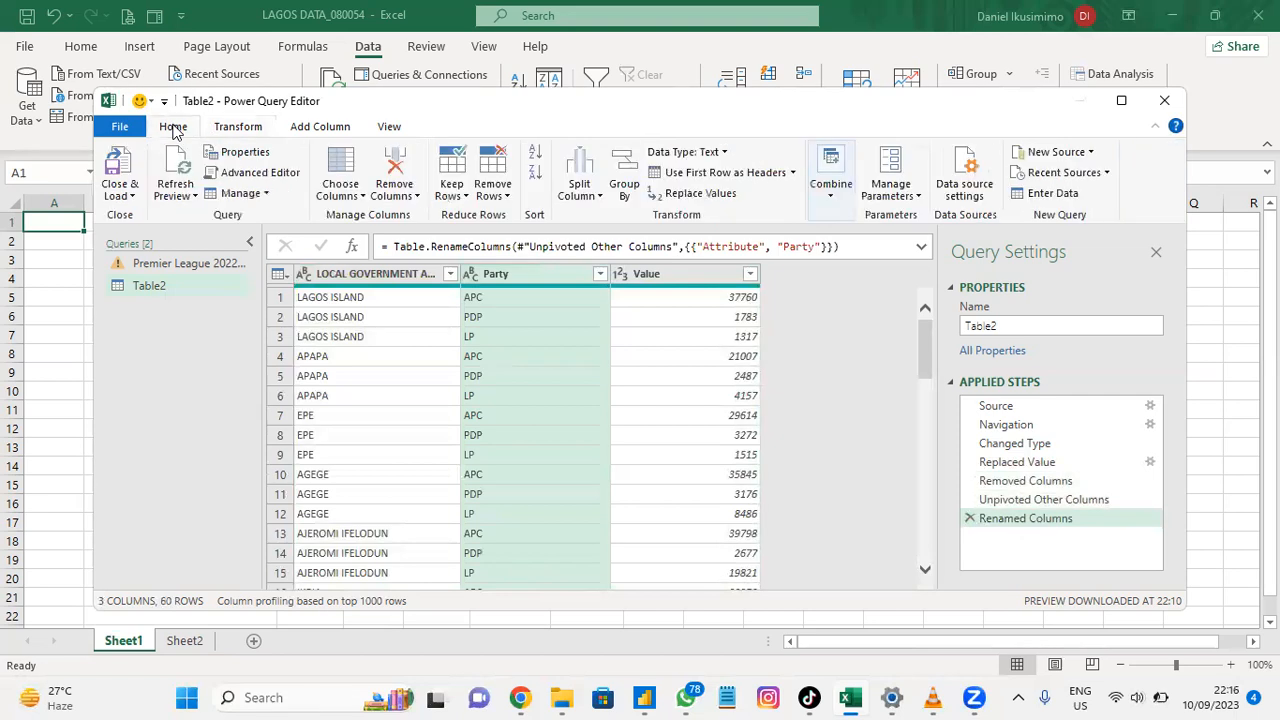
click(115, 170)
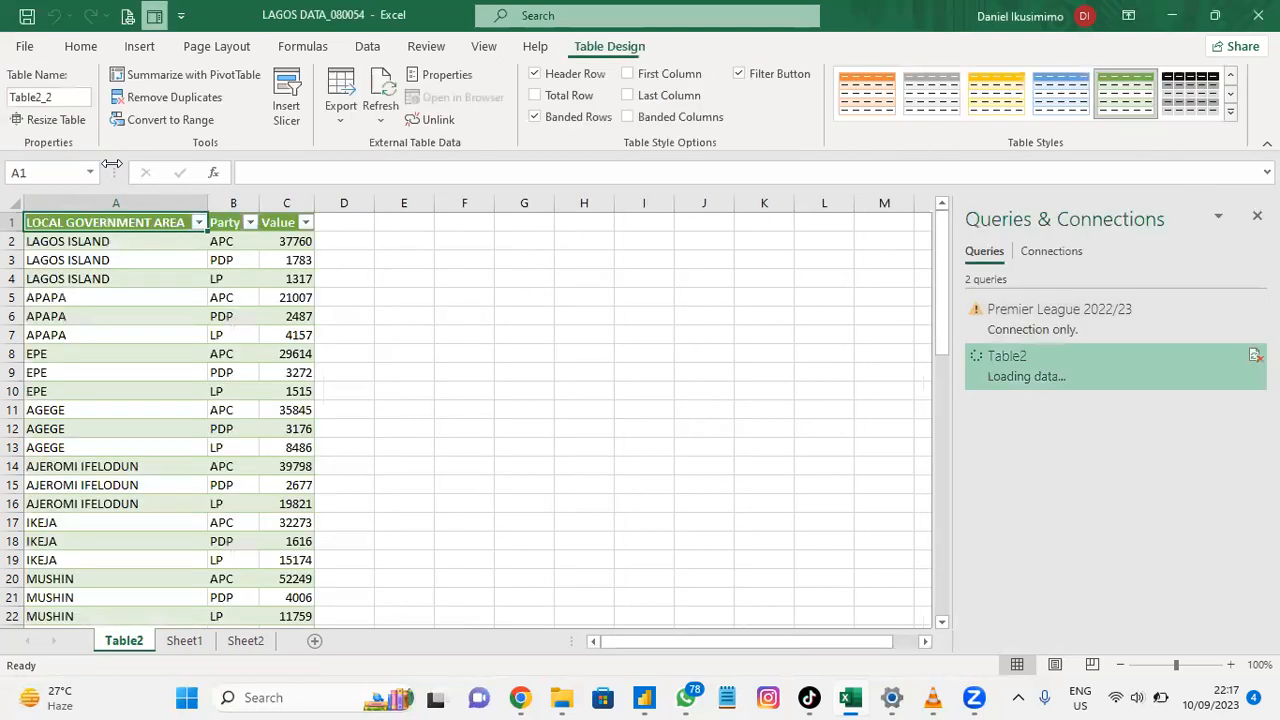
click(222, 372)
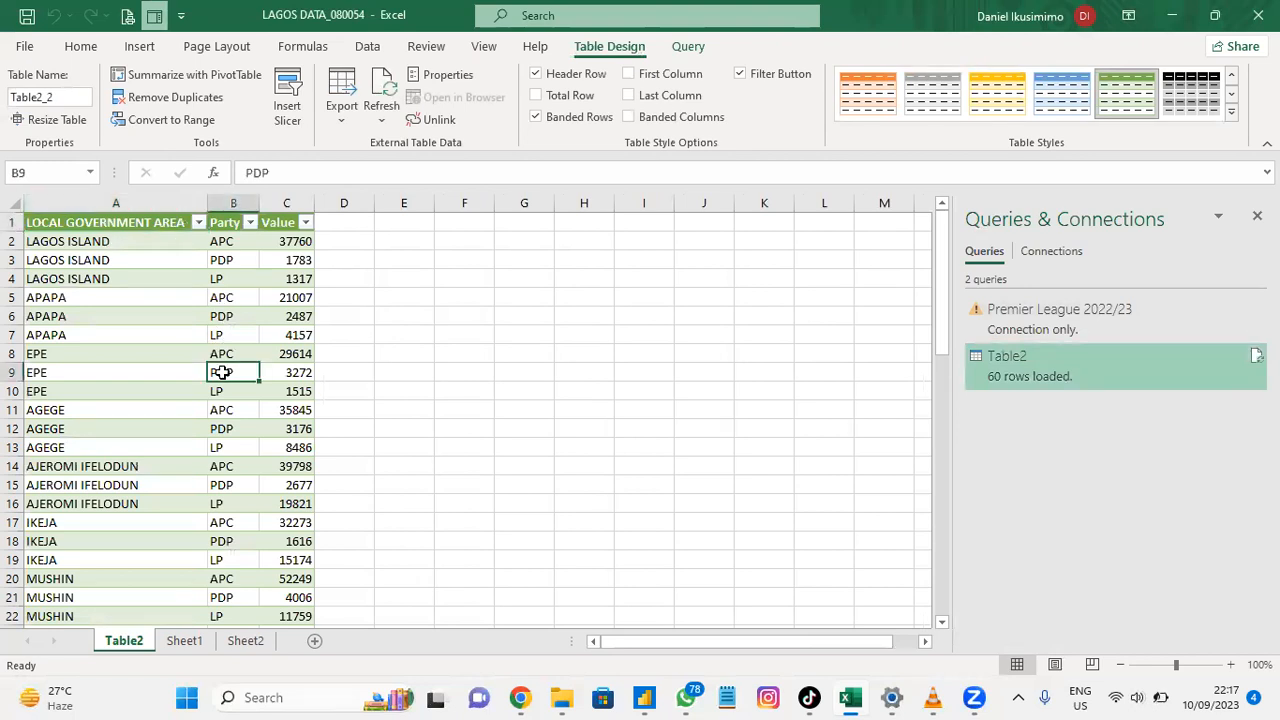